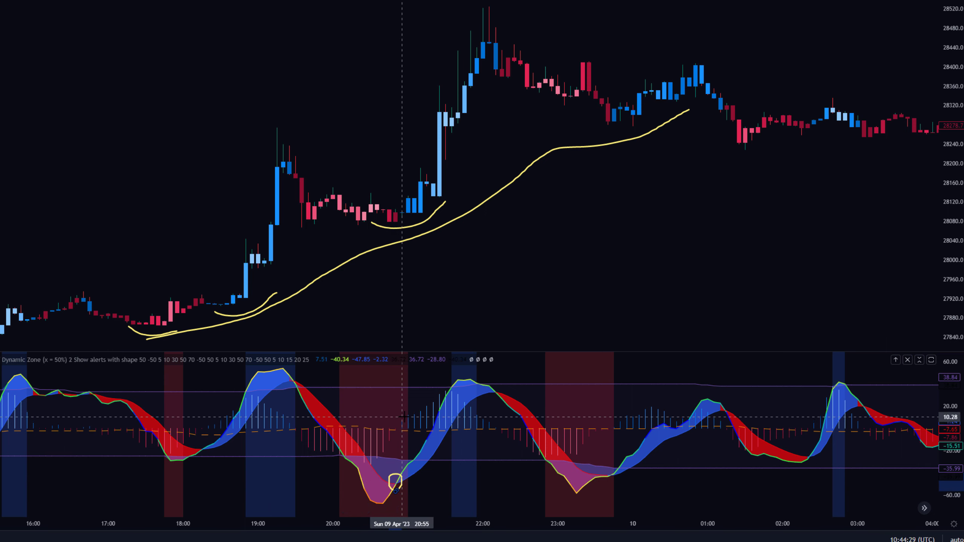
Circle the histogram turn near 21:00 and place a long position on the candle there, with its stop about 121.5 below entry and a raised target
mouse_move(394, 420)
mouse_down()
mouse_move(412, 399)
mouse_move(397, 418)
mouse_up()
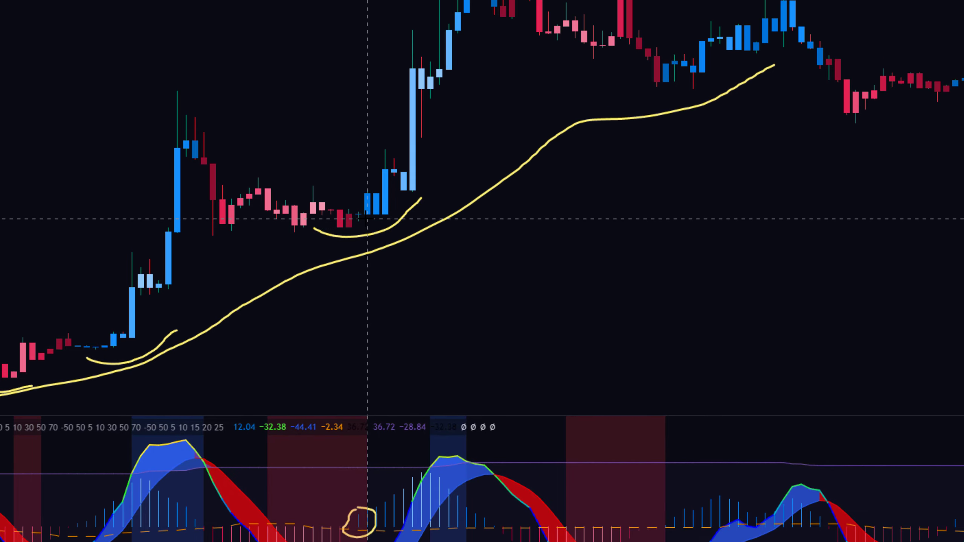
click(366, 204)
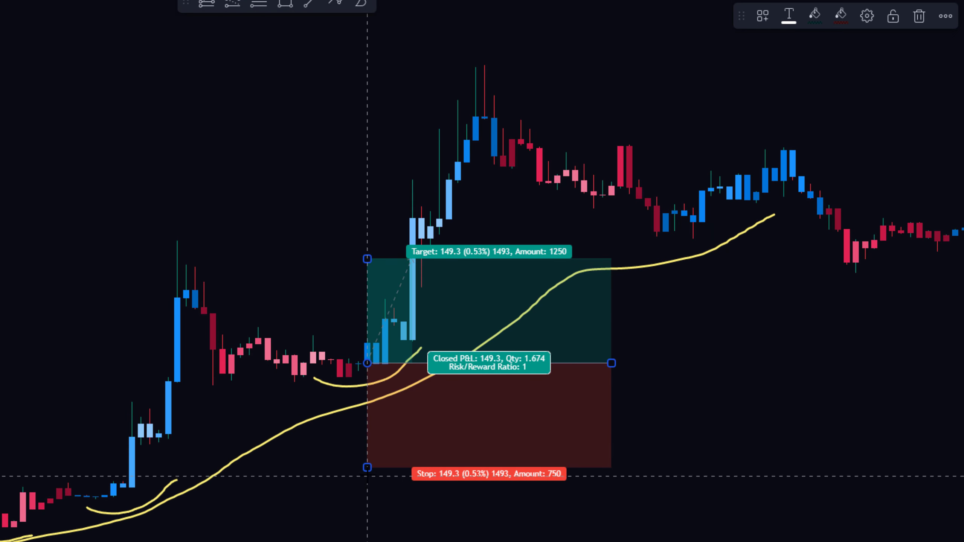
drag(367, 467, 349, 396)
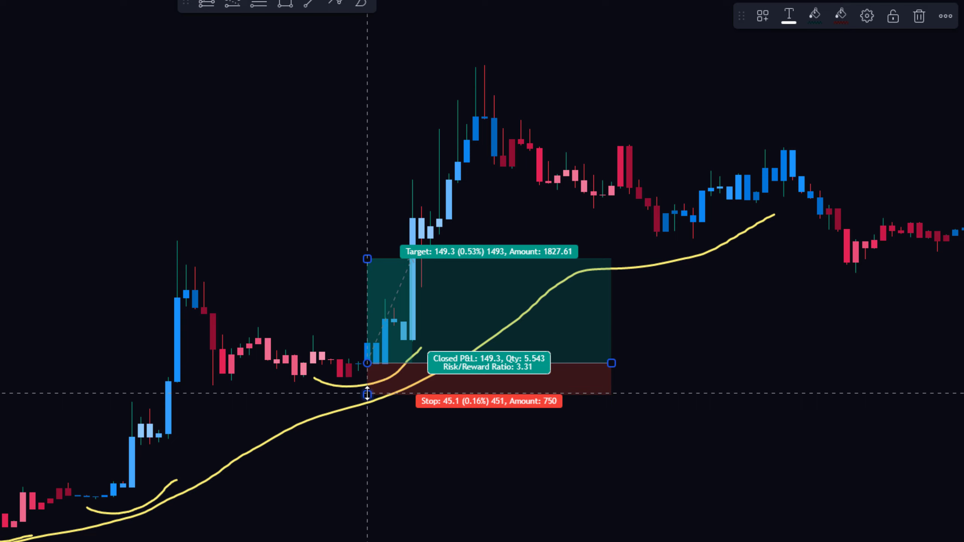
drag(367, 395, 334, 449)
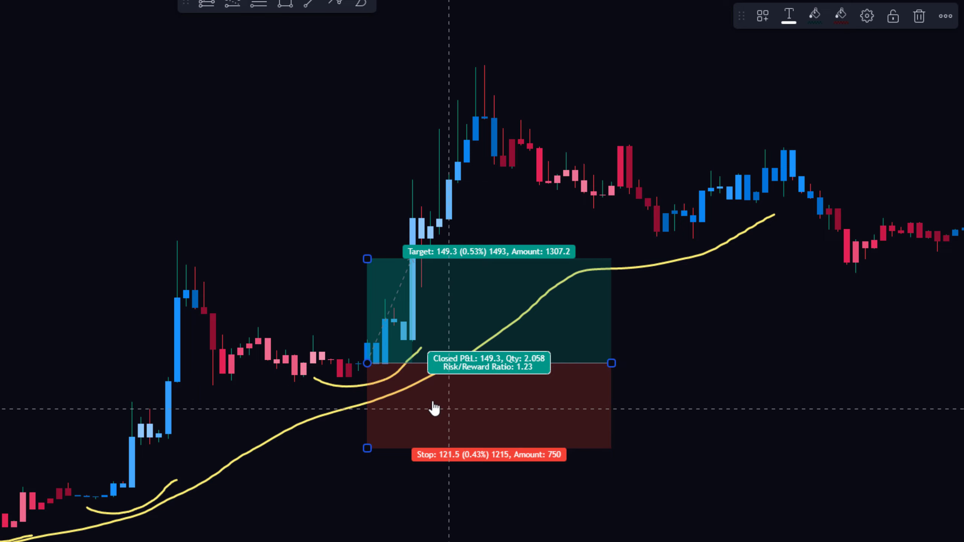
drag(366, 257, 367, 236)
click(348, 217)
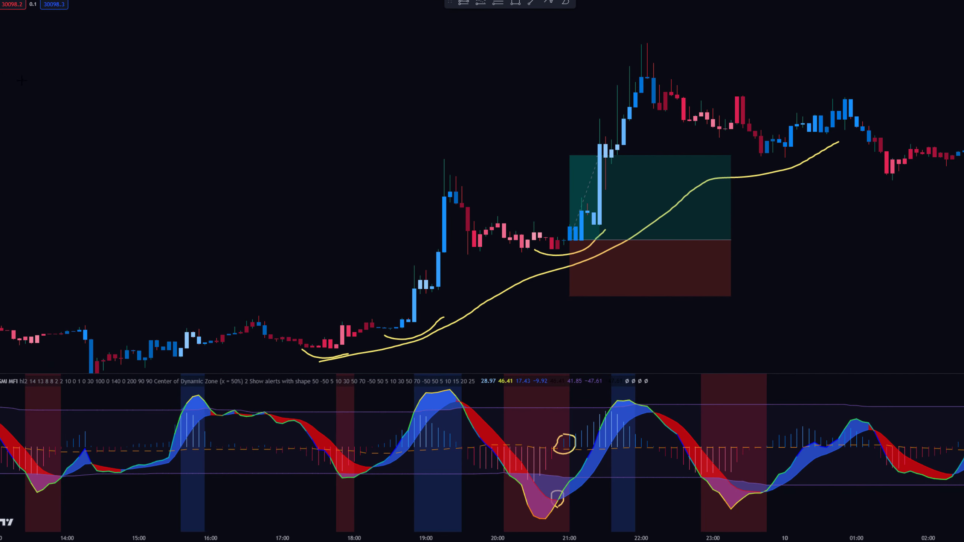
Circle the oscillator's bearish crossover in the overbought zone near 19:30 with the Brush
mouse_move(467, 396)
mouse_down()
mouse_move(425, 387)
mouse_move(404, 395)
mouse_move(432, 420)
mouse_up()
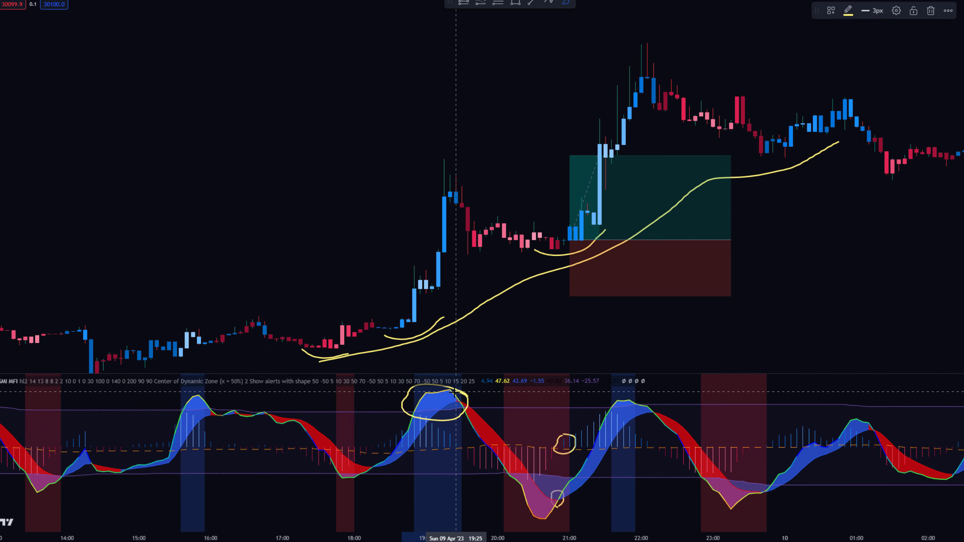
key(ctrl+z)
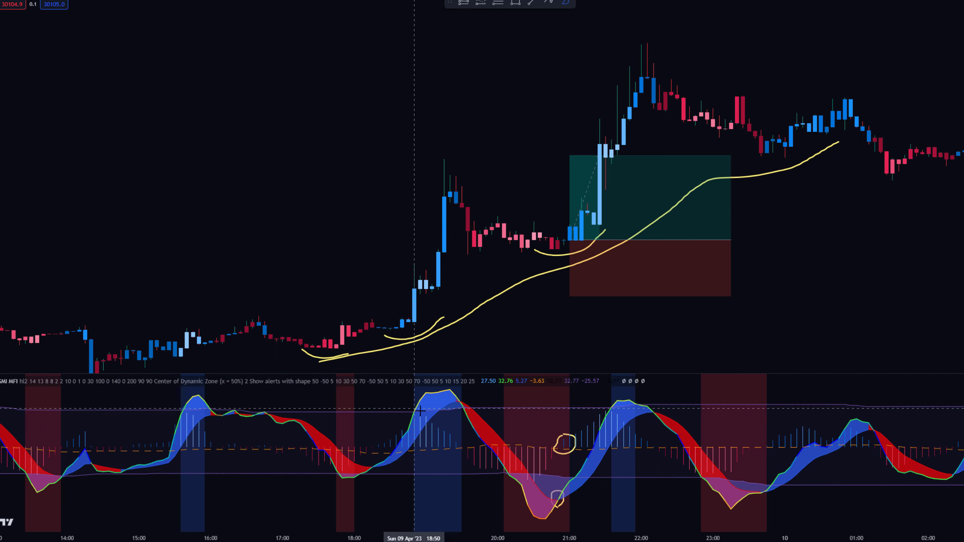
mouse_move(460, 395)
mouse_down()
mouse_move(462, 408)
mouse_move(460, 398)
mouse_up()
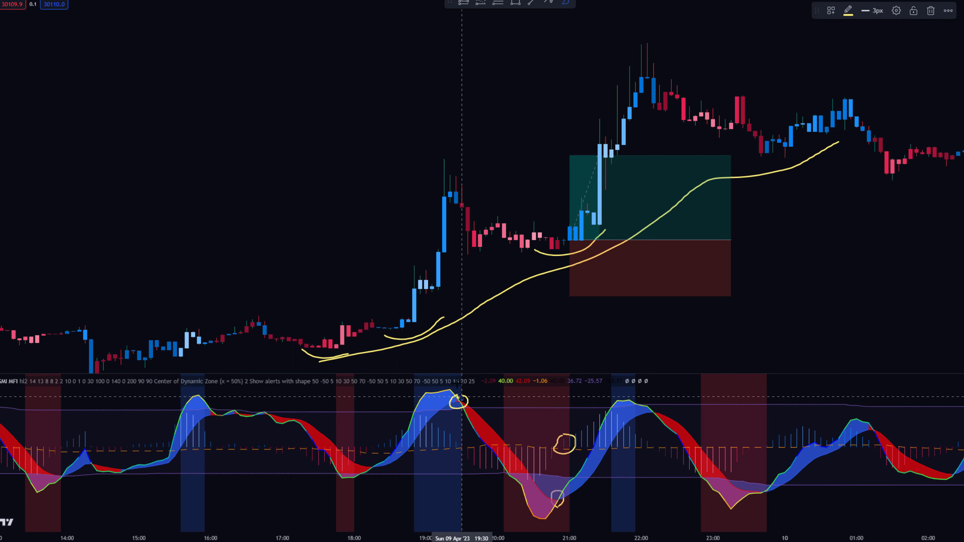
Place a trial short position at the 19:35 candle with its stop about 86.2 above entry, and delete it
click(481, 4)
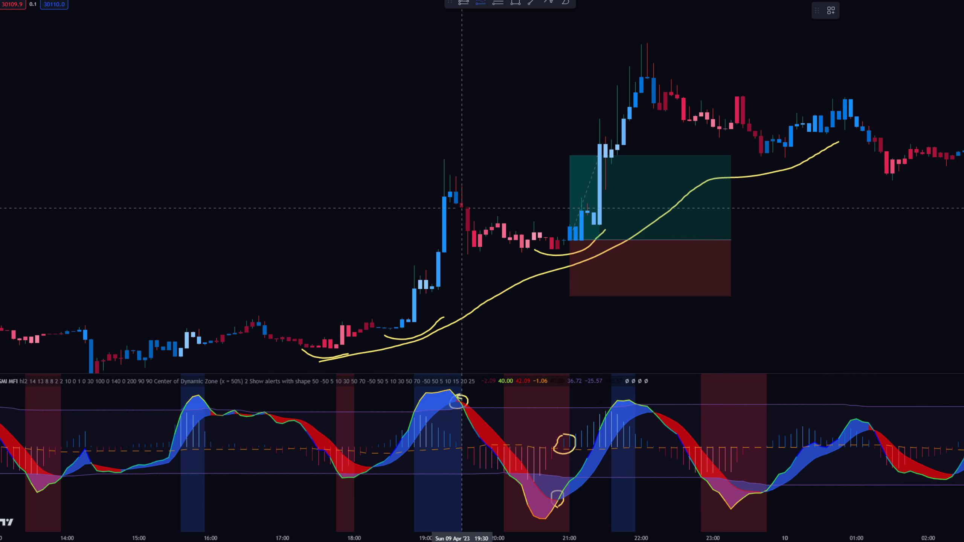
click(468, 232)
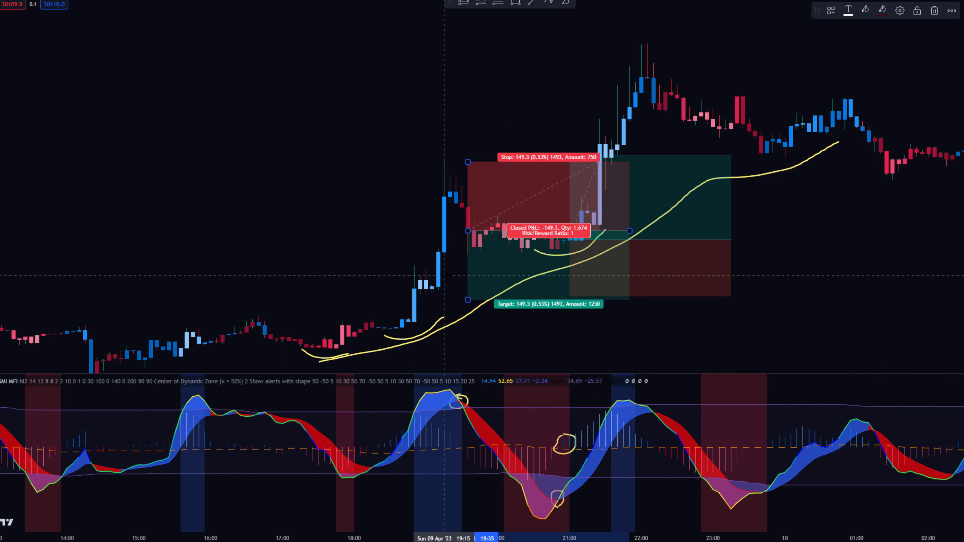
drag(468, 162, 457, 191)
click(439, 185)
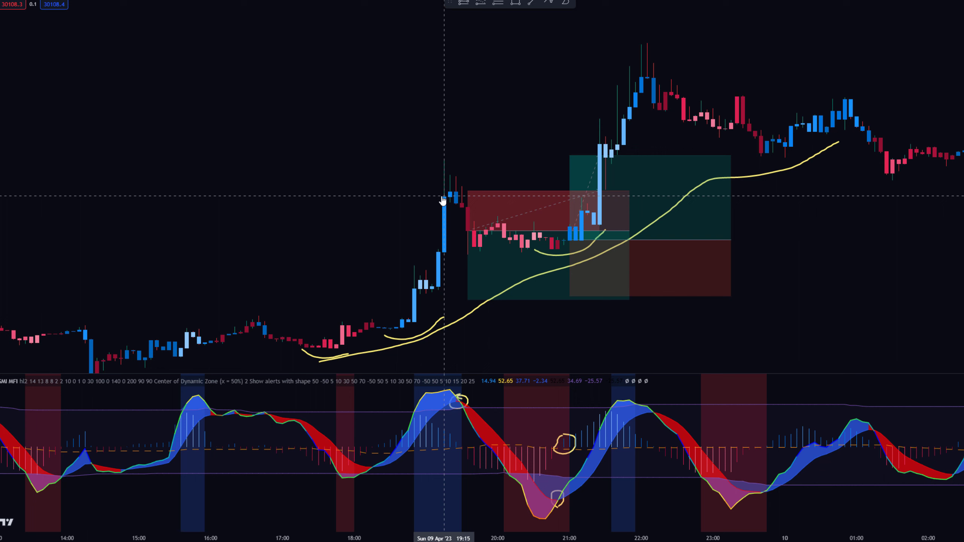
click(500, 225)
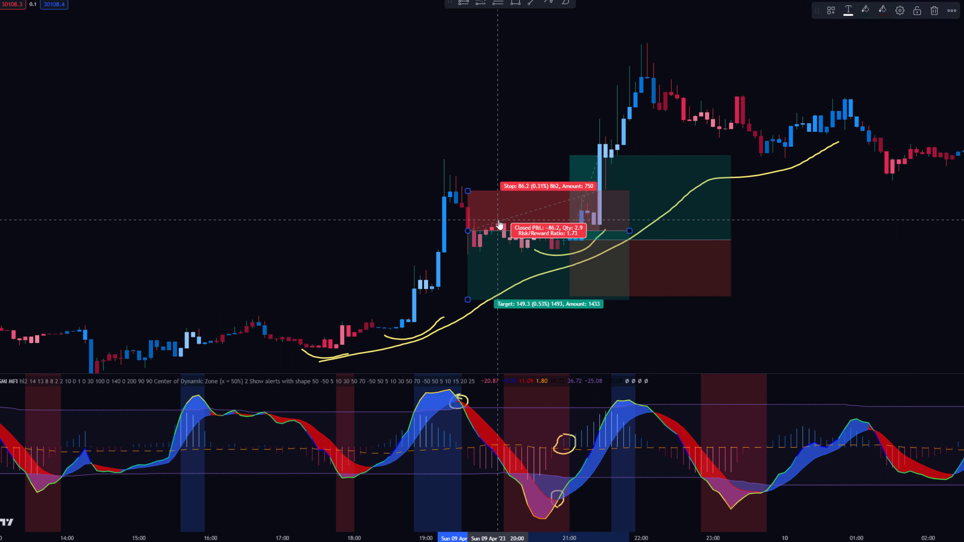
key(Delete)
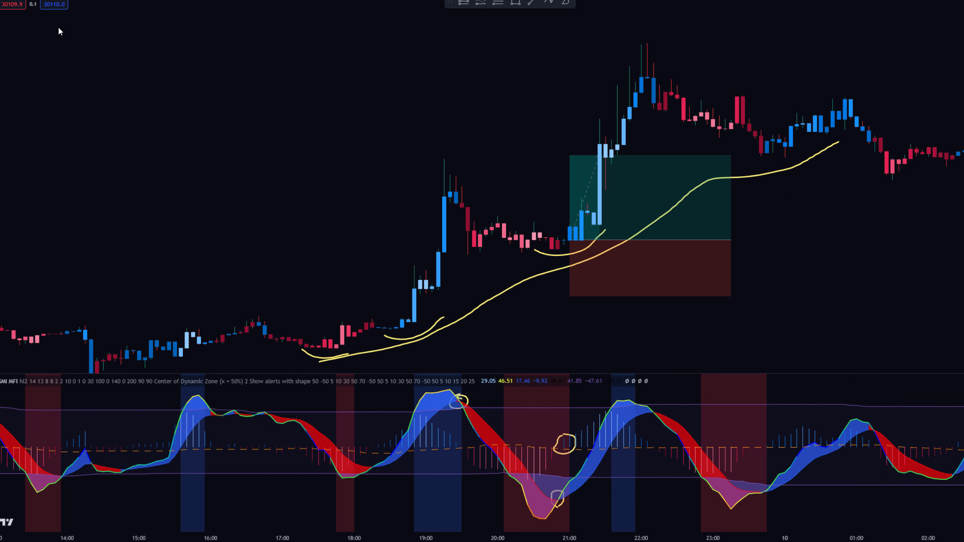
Search the indicators for "ema" and add Moving Average Exponential to the chart
click(296, 1)
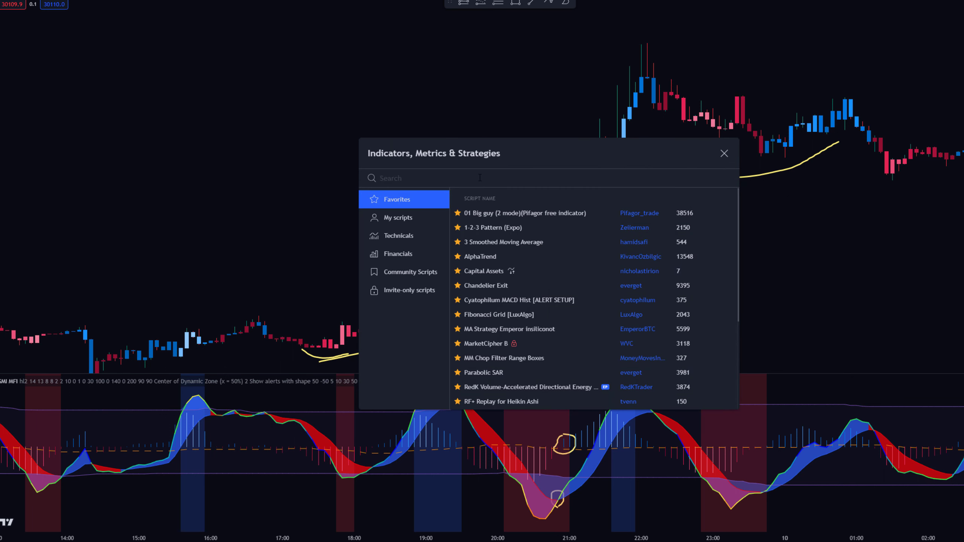
text(ema)
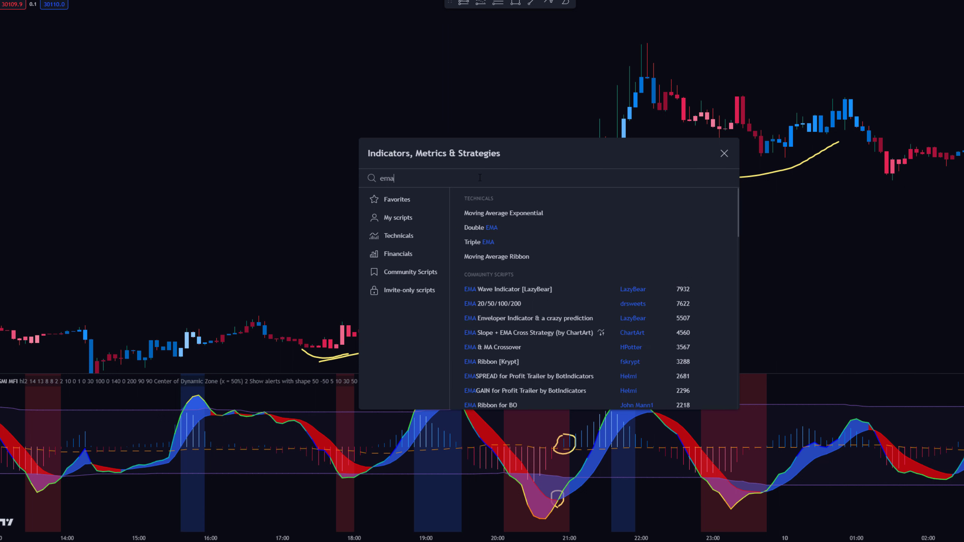
click(513, 214)
click(724, 154)
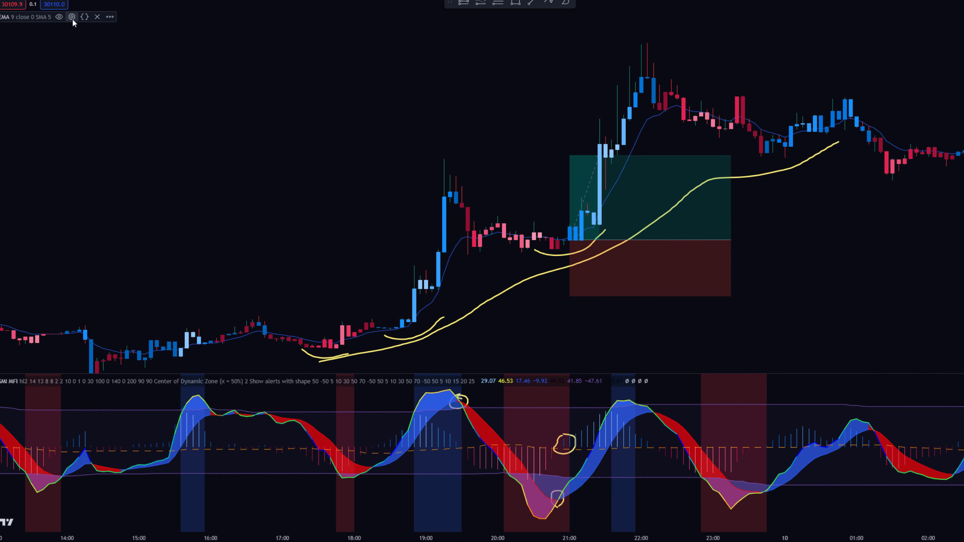
Set the EMA line's colour to white and increase its thickness
click(71, 16)
click(547, 232)
click(546, 251)
click(581, 401)
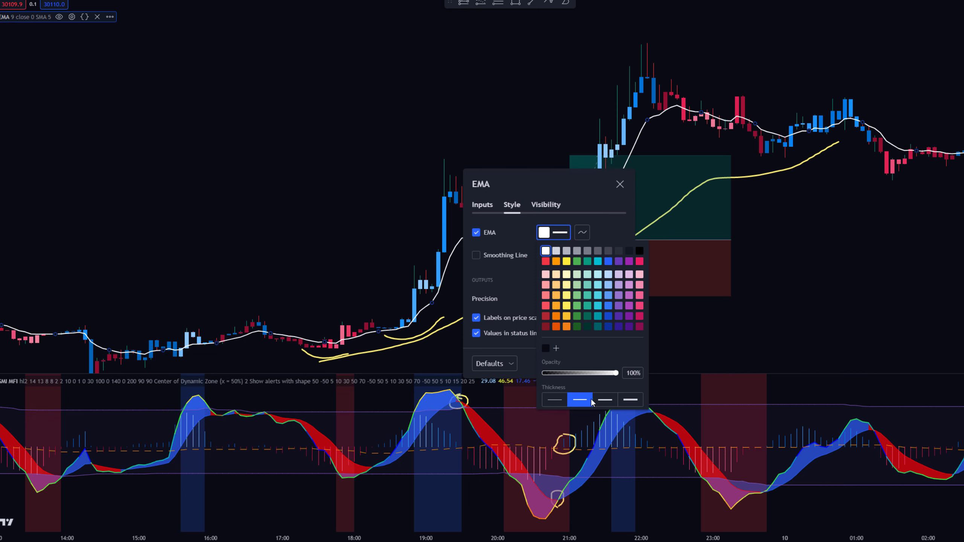
click(596, 216)
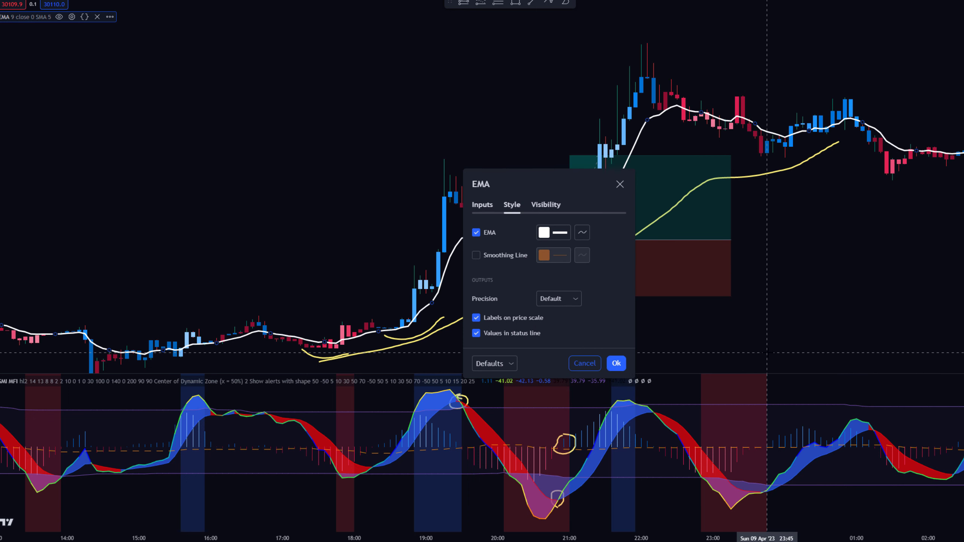
Set the EMA length to 200 and apply the settings
click(483, 205)
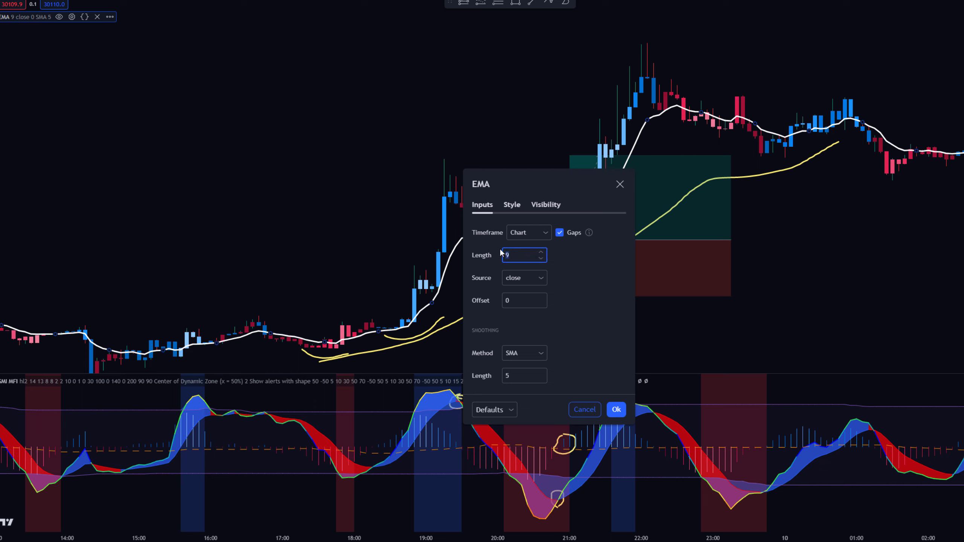
click(603, 276)
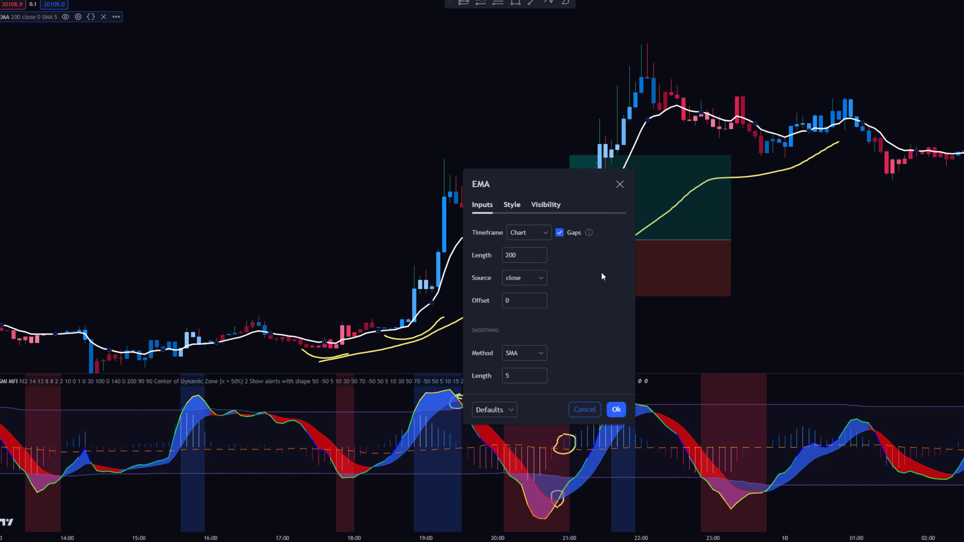
click(616, 410)
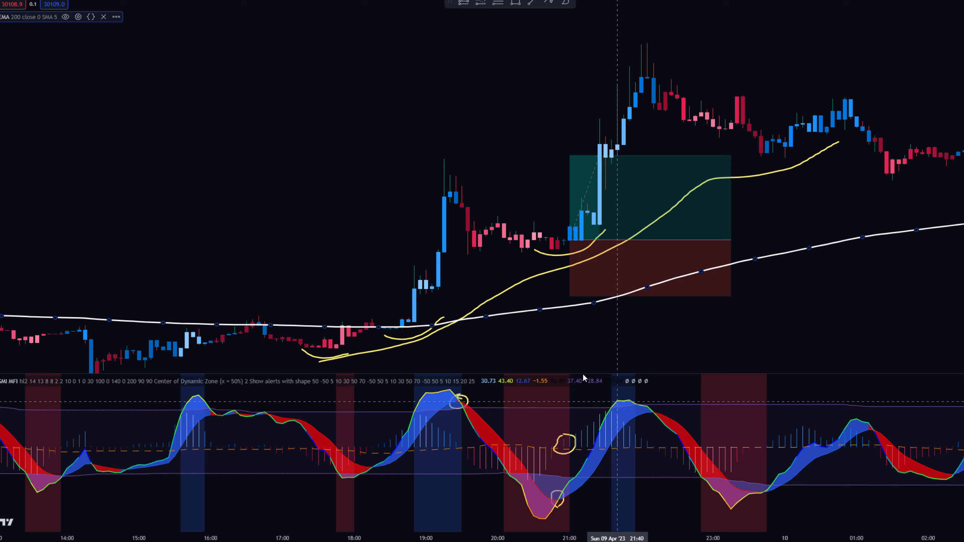
Delete the long yellow brush curve drawn along the uptrend
click(0, 2)
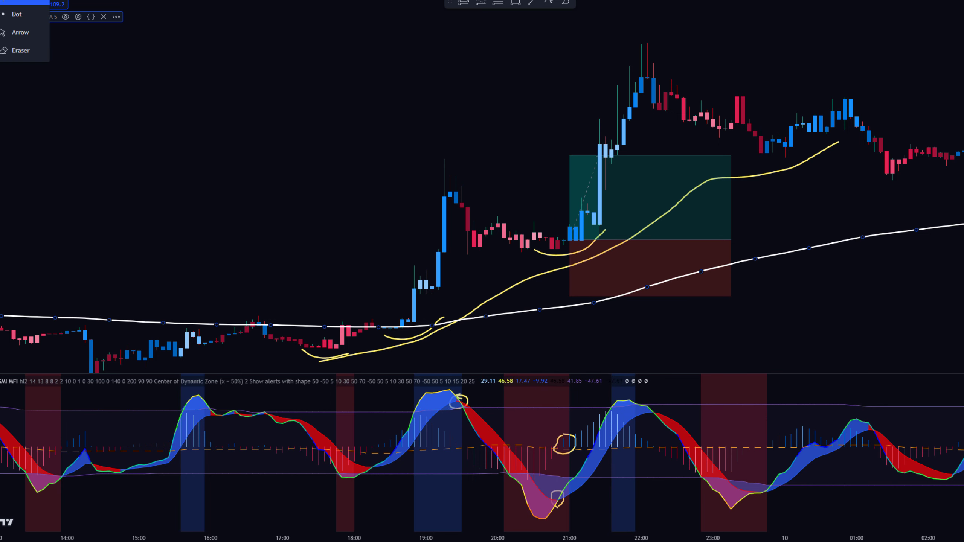
click(0, 17)
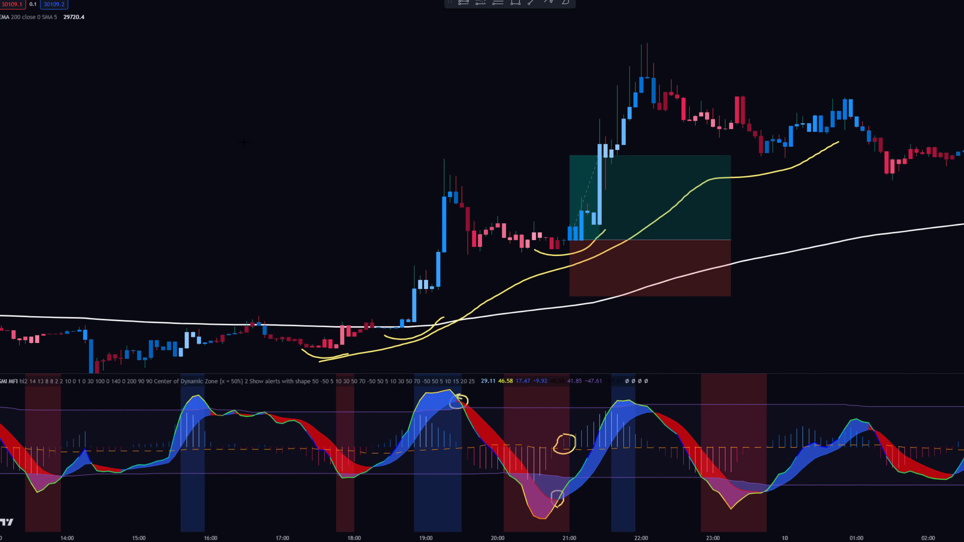
double_click(534, 280)
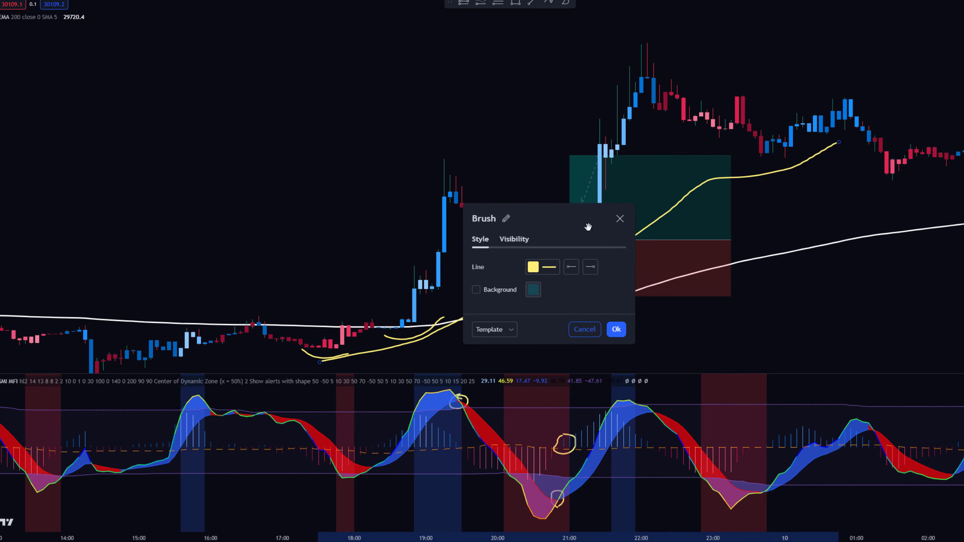
click(620, 220)
key(Delete)
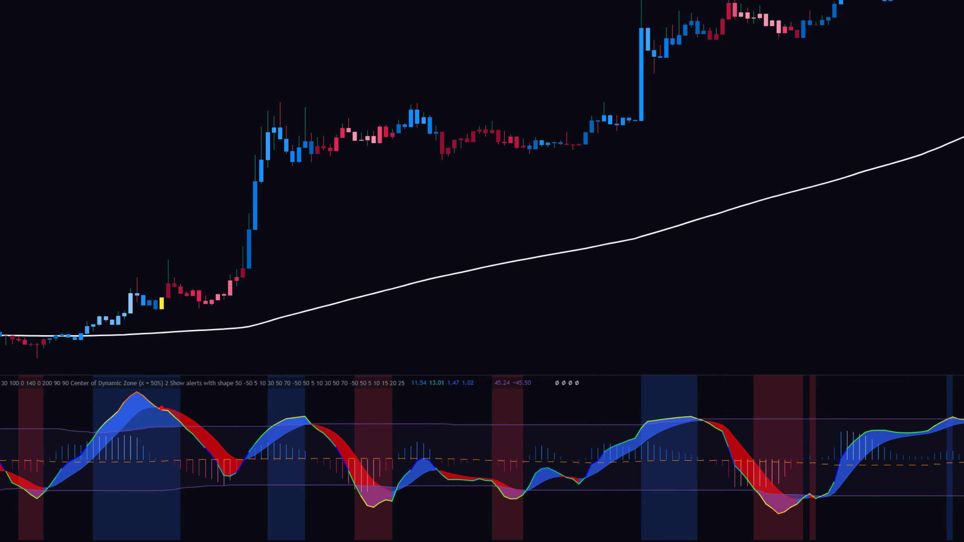
Mark the candles above the EMA and the oscillator's bullish crossover with the Brush, deleting each mark
mouse_move(171, 316)
mouse_down()
mouse_move(691, 101)
mouse_move(254, 167)
mouse_move(178, 304)
mouse_up()
key(Delete)
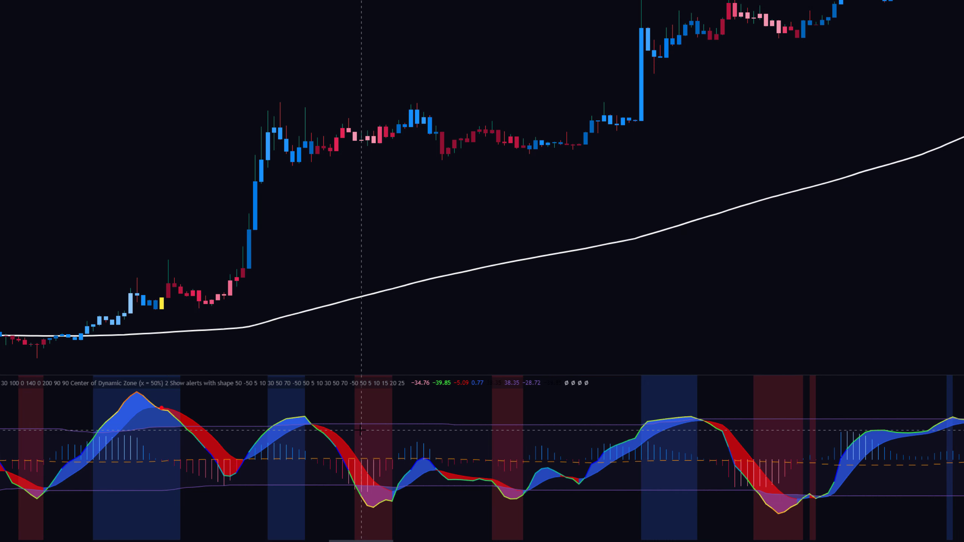
mouse_move(399, 484)
mouse_down()
mouse_move(337, 494)
mouse_move(410, 483)
mouse_up()
key(Delete)
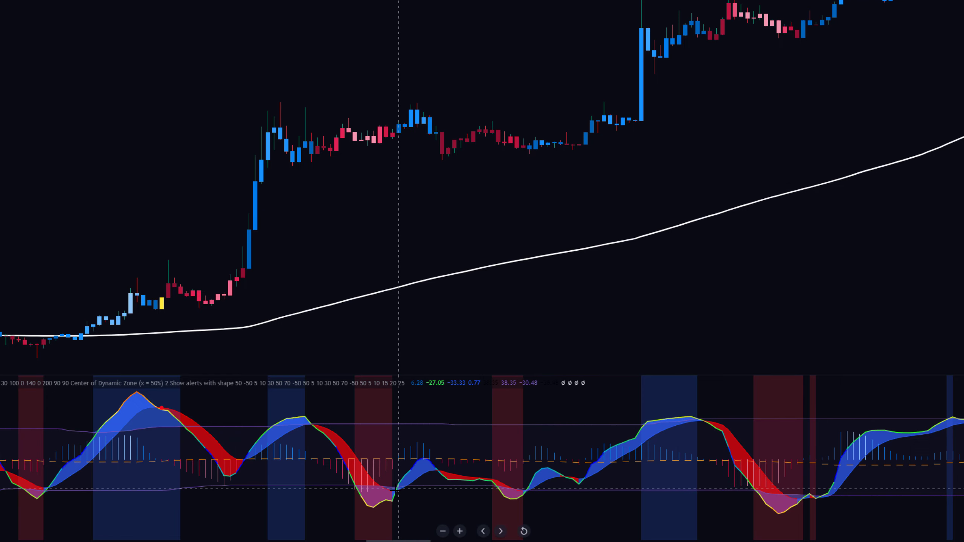
Circle the histogram's turn to blue and place a long position on that candle, with its stop about 195.1 below entry and a lowered target
mouse_move(398, 446)
mouse_down()
mouse_move(400, 460)
mouse_move(398, 449)
mouse_up()
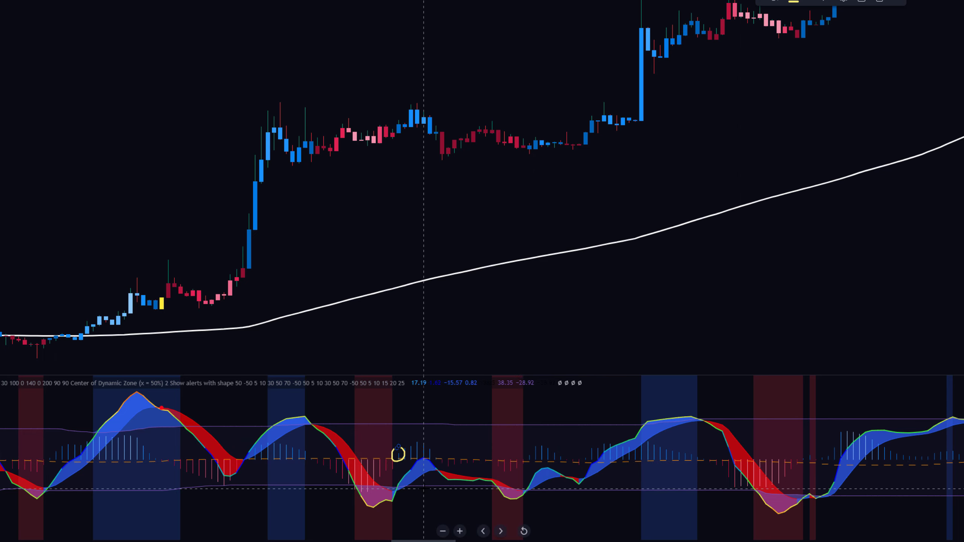
key(Escape)
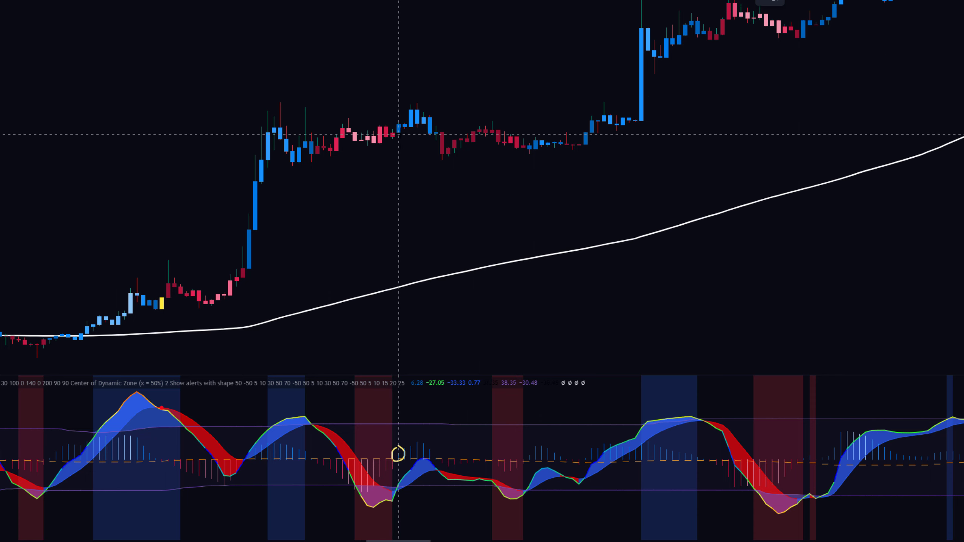
click(398, 124)
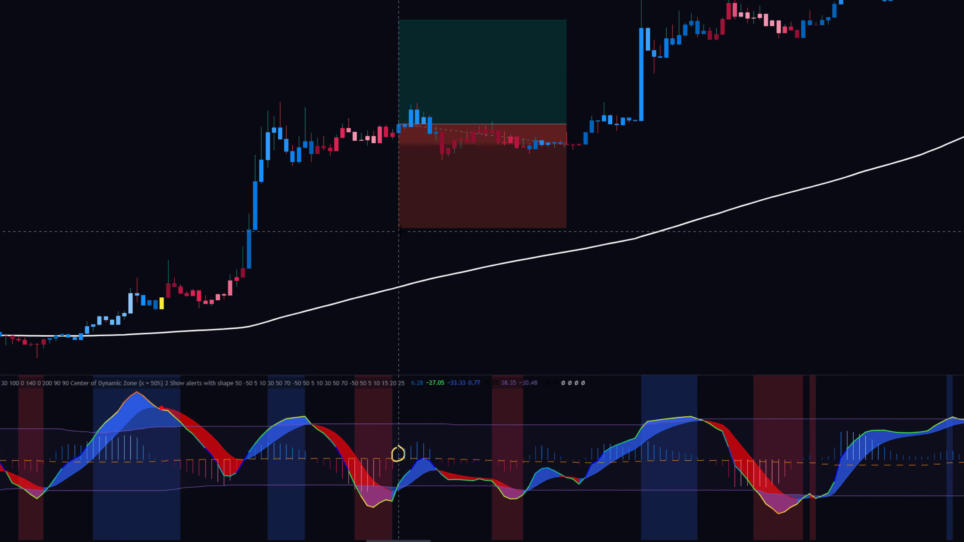
drag(398, 217, 398, 167)
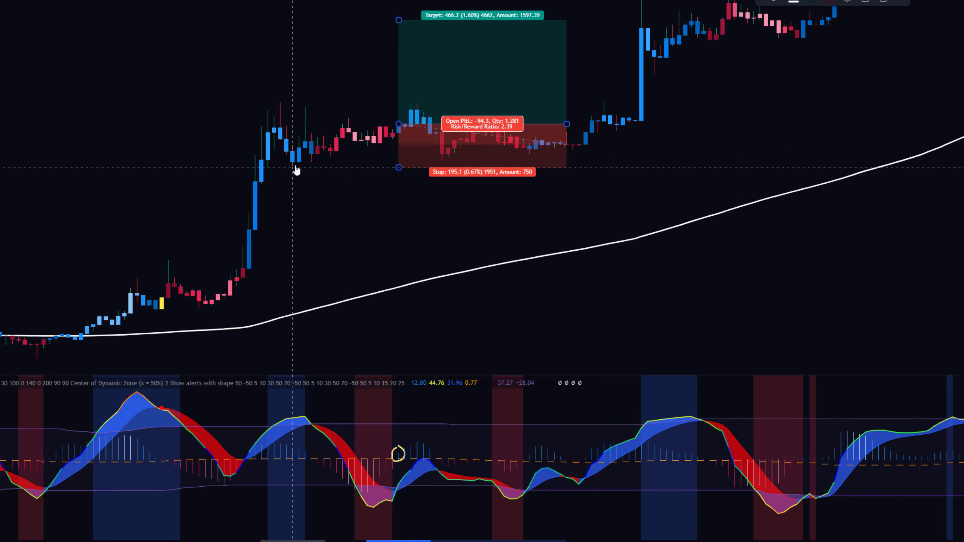
drag(349, 202, 292, 219)
drag(341, 40, 340, 75)
drag(510, 141, 584, 145)
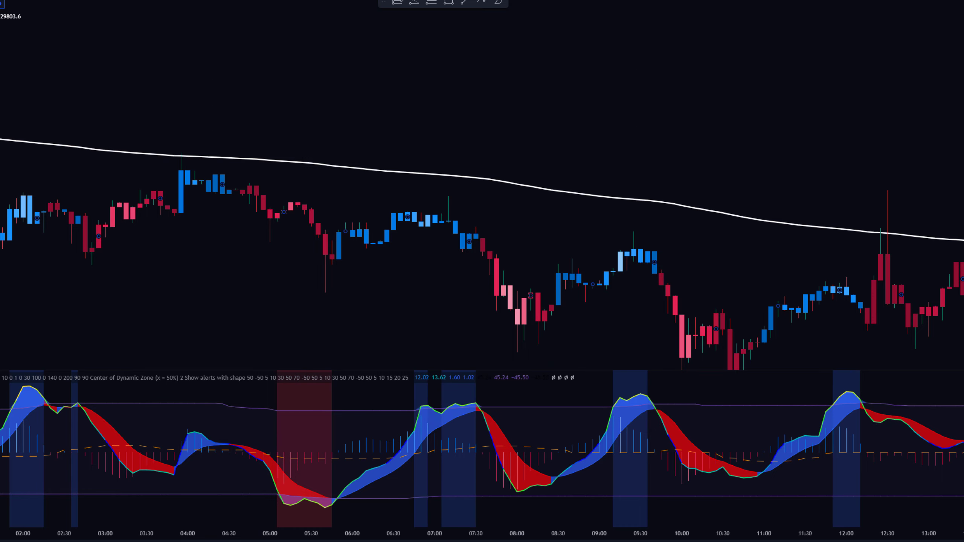
Outline the overbought oscillator peak around 07:00 and circle the bearish crossover near 07:35 with the Brush
click(498, 2)
mouse_move(146, 145)
mouse_down()
mouse_move(538, 144)
mouse_move(458, 202)
mouse_move(153, 133)
mouse_up()
key(Delete)
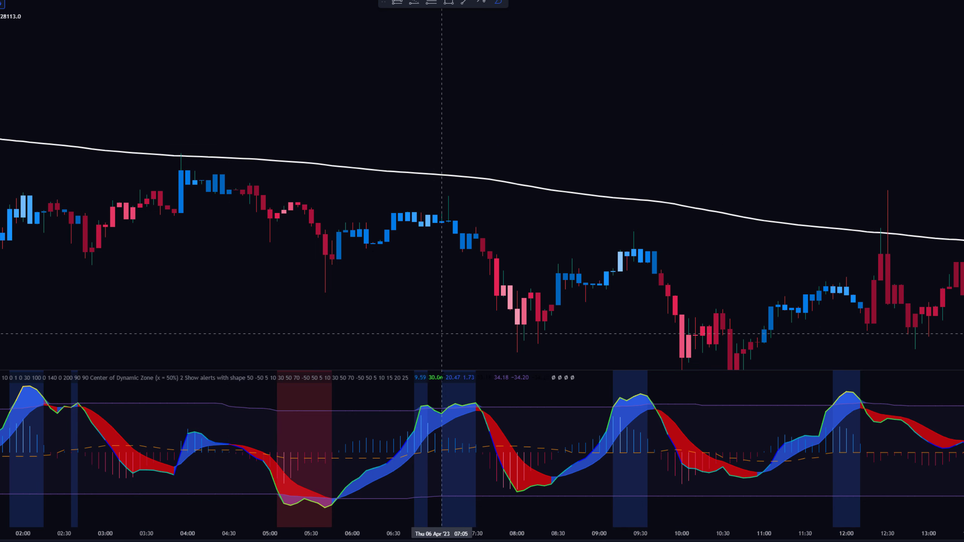
mouse_move(414, 427)
mouse_down()
mouse_move(420, 413)
mouse_move(448, 409)
mouse_up()
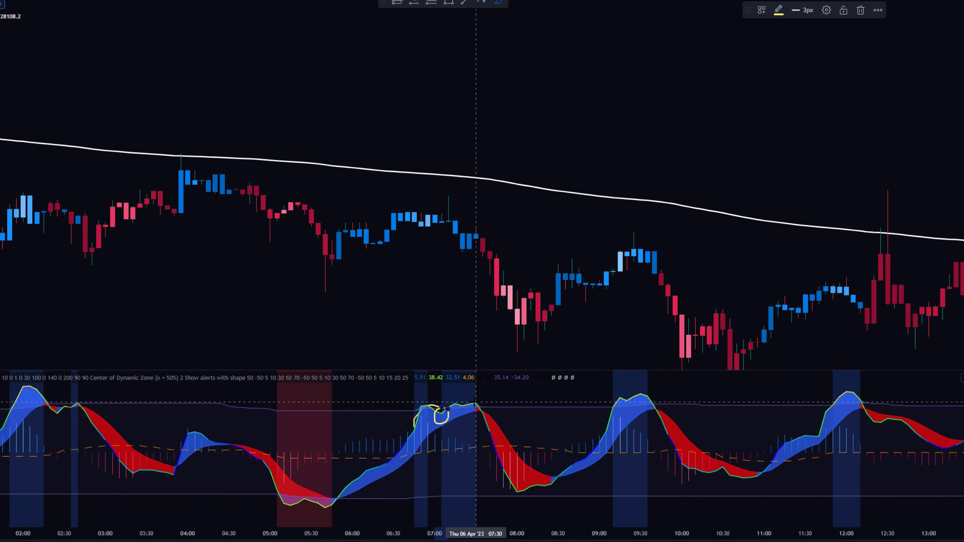
drag(479, 403, 483, 402)
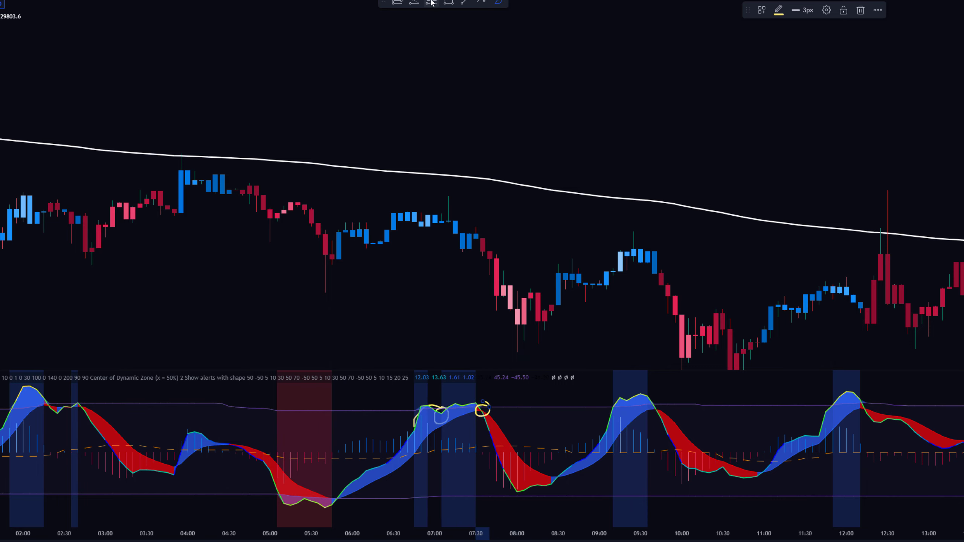
Place a short position at the 07:35 candle with its stop about 95.6 above entry and its target extended downward
click(414, 3)
click(485, 251)
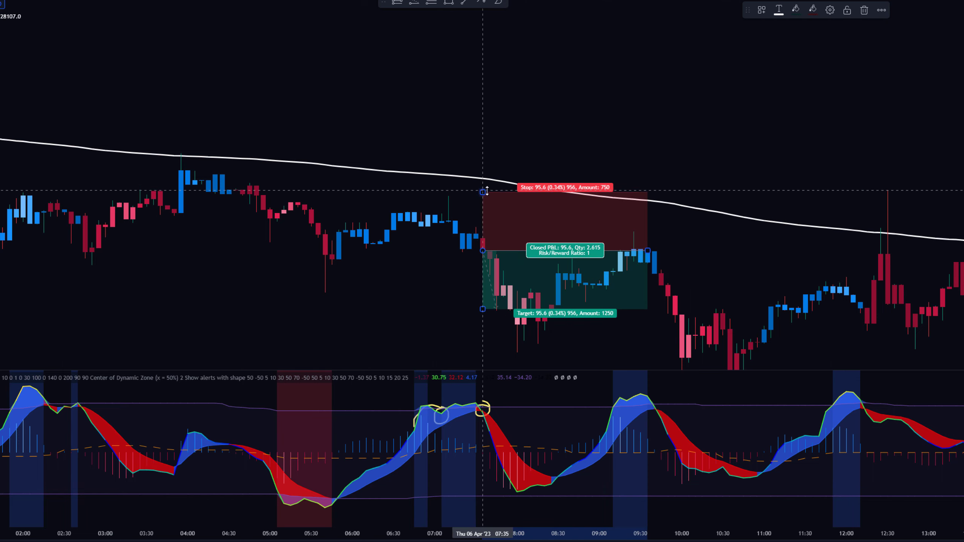
drag(483, 192, 473, 192)
click(415, 250)
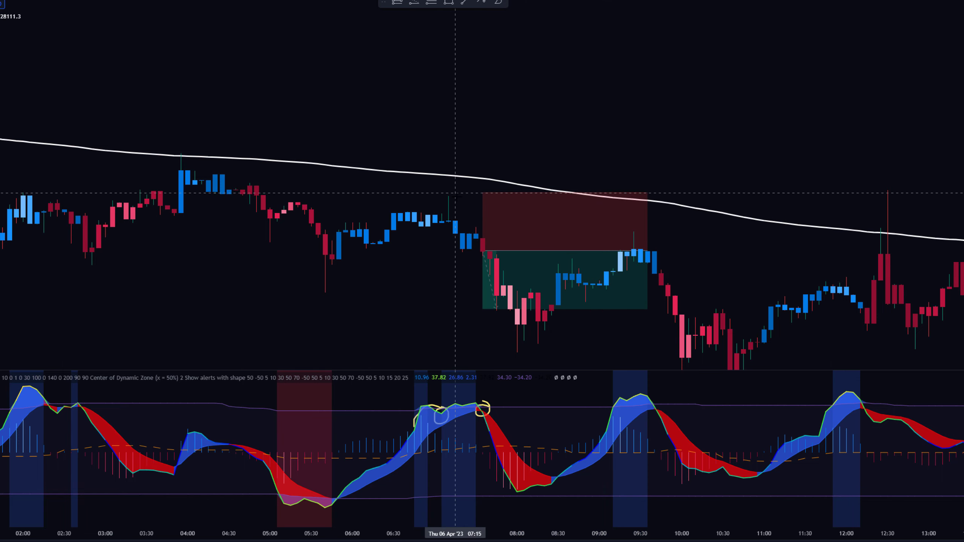
drag(469, 263, 412, 215)
drag(430, 261, 426, 291)
click(420, 265)
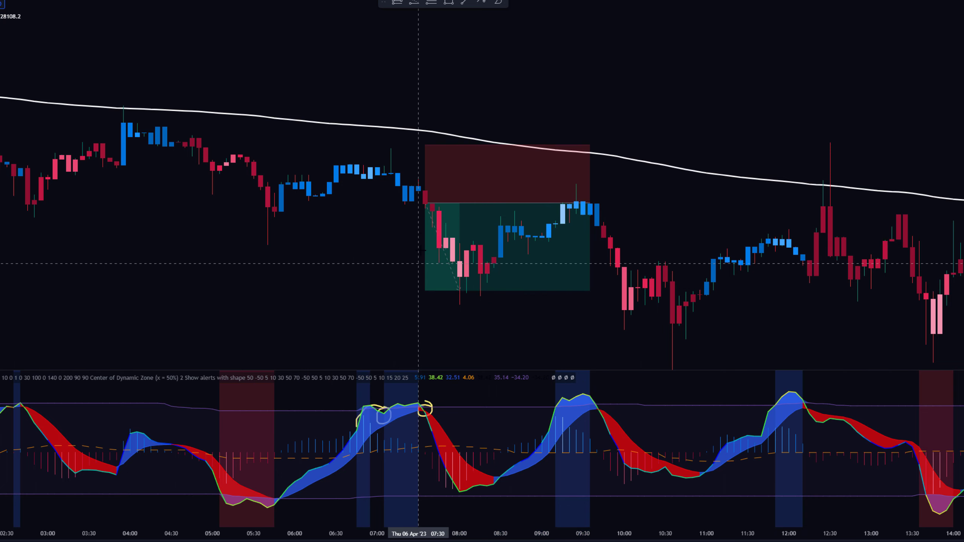
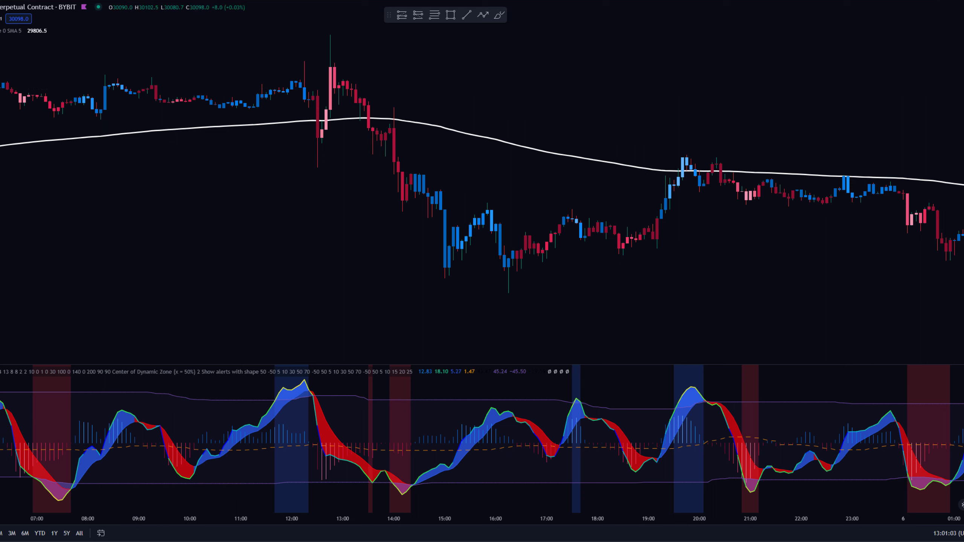
Draw a rising trend line beneath the oscillator's lows from 14:10 to 17:15
key(alt+t)
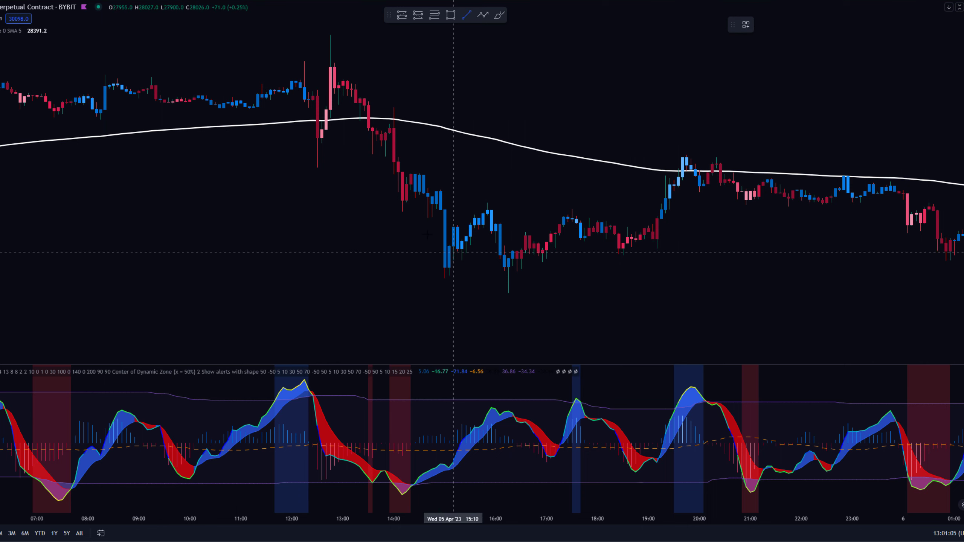
click(402, 496)
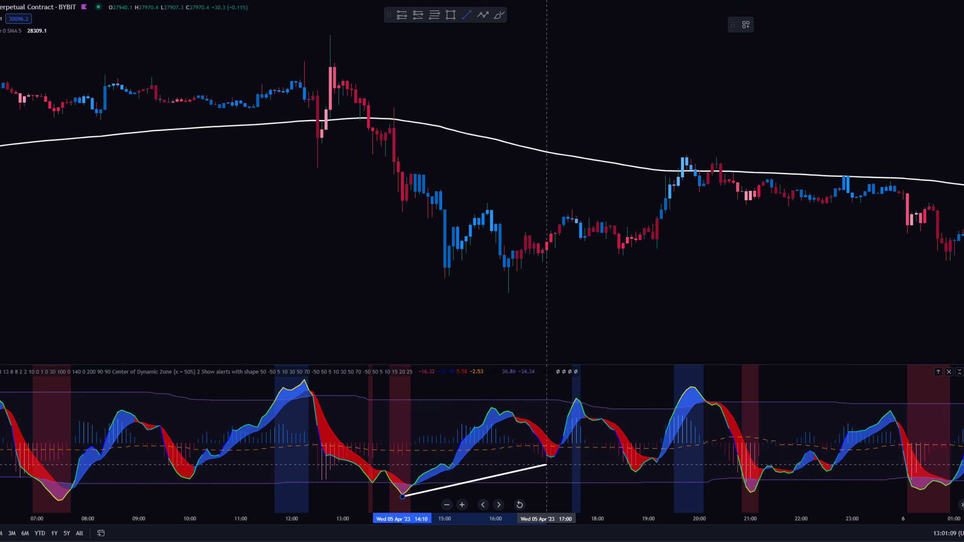
click(559, 459)
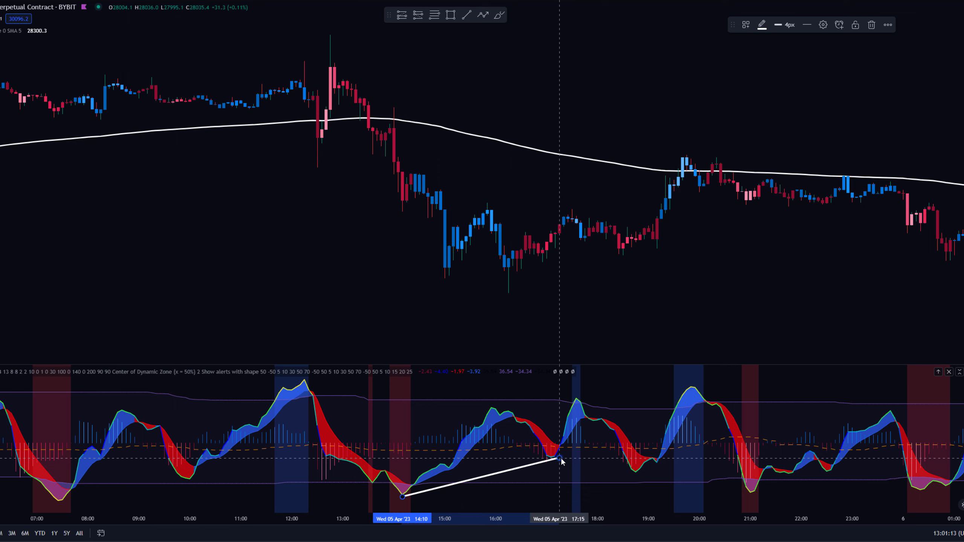
drag(560, 459, 558, 459)
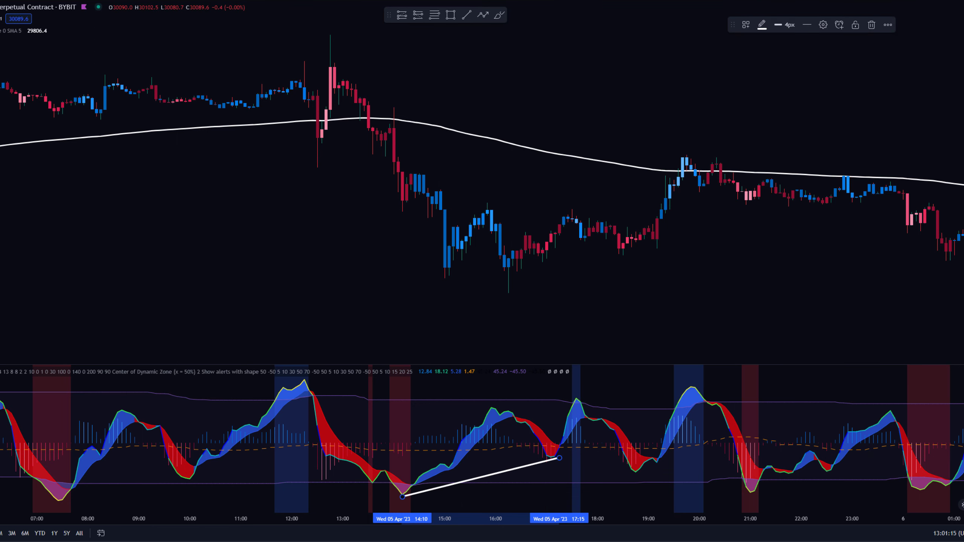
Draw a falling trend line across the price lows from 14:05 to 16:55 and shorten the oscillator line's end to 17:10
click(1, 28)
click(398, 194)
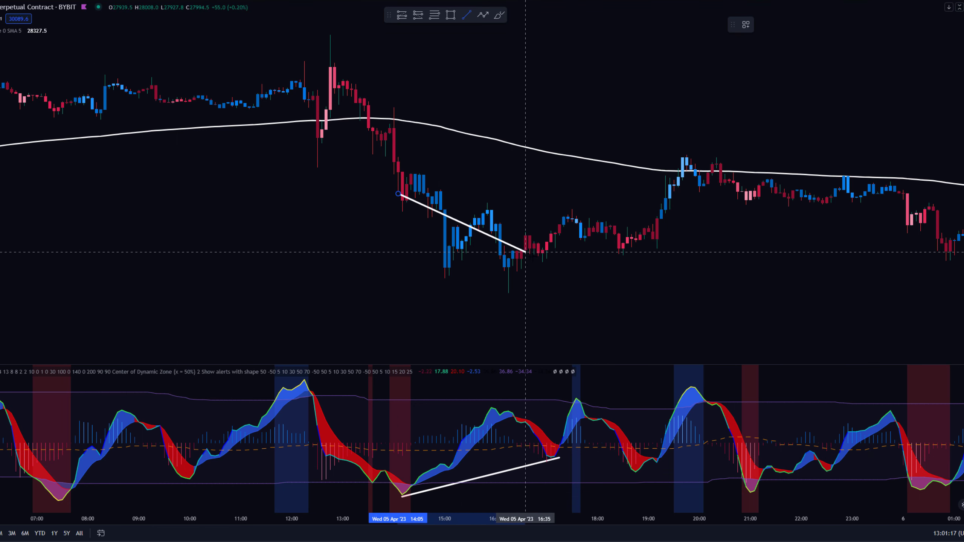
click(543, 261)
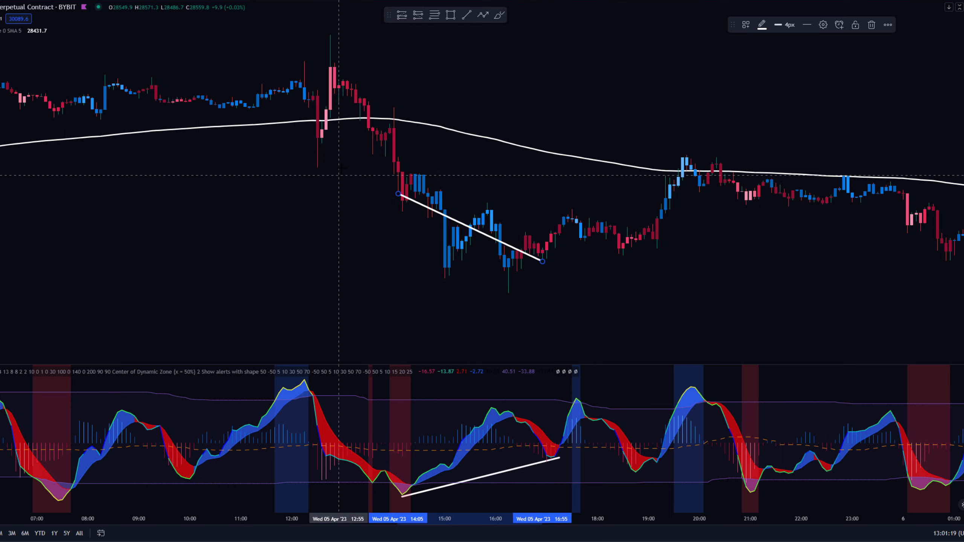
click(455, 482)
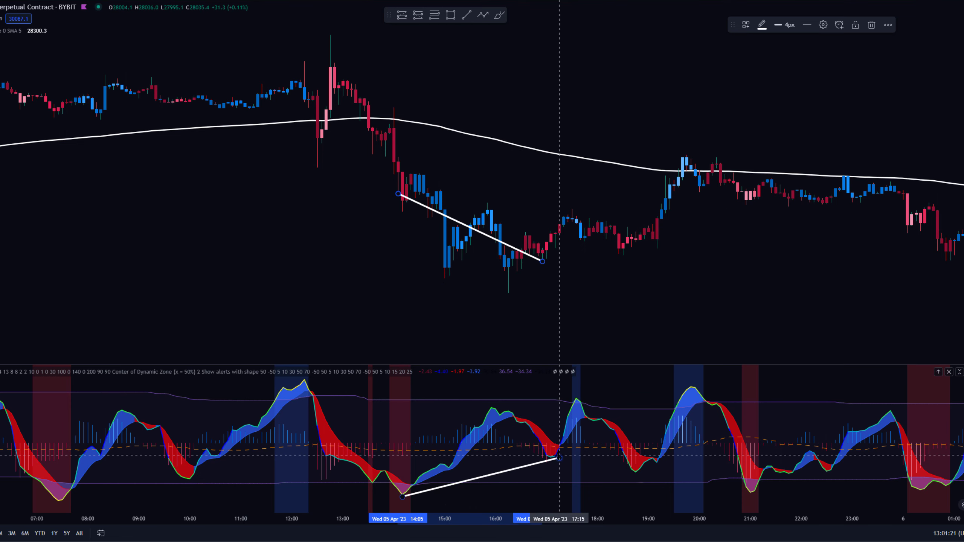
drag(560, 459, 556, 459)
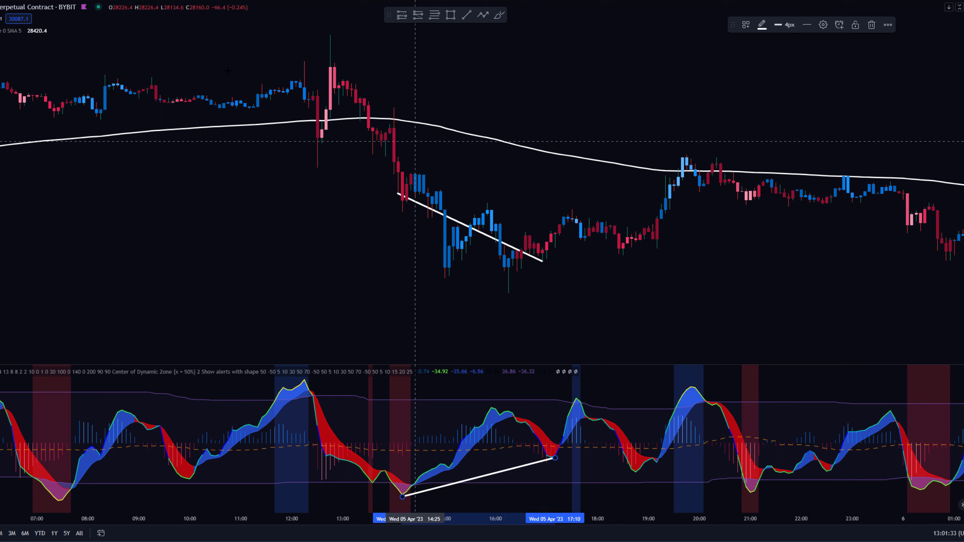
Circle the candles around 17:10 and sketch an upward arrow from them with the Brush, removing each mark
click(499, 15)
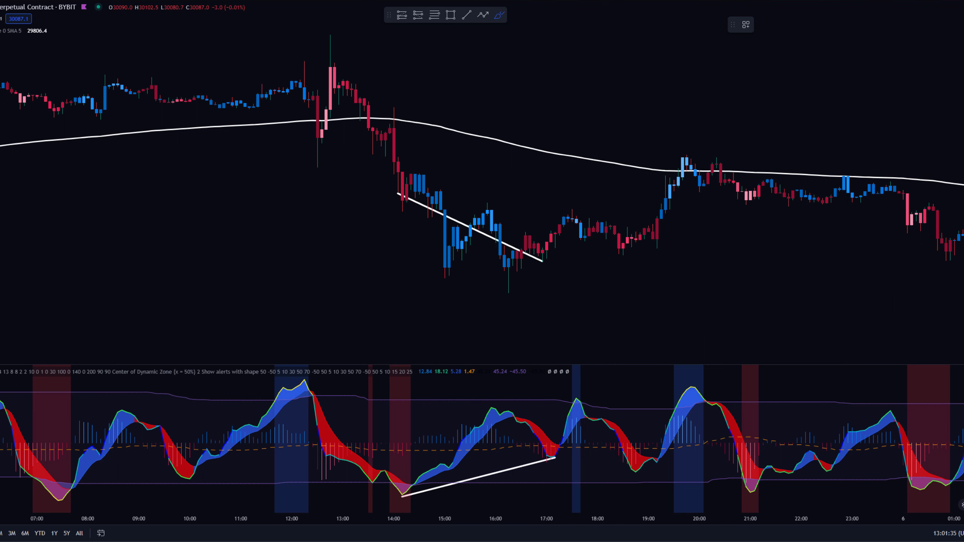
drag(539, 227, 559, 241)
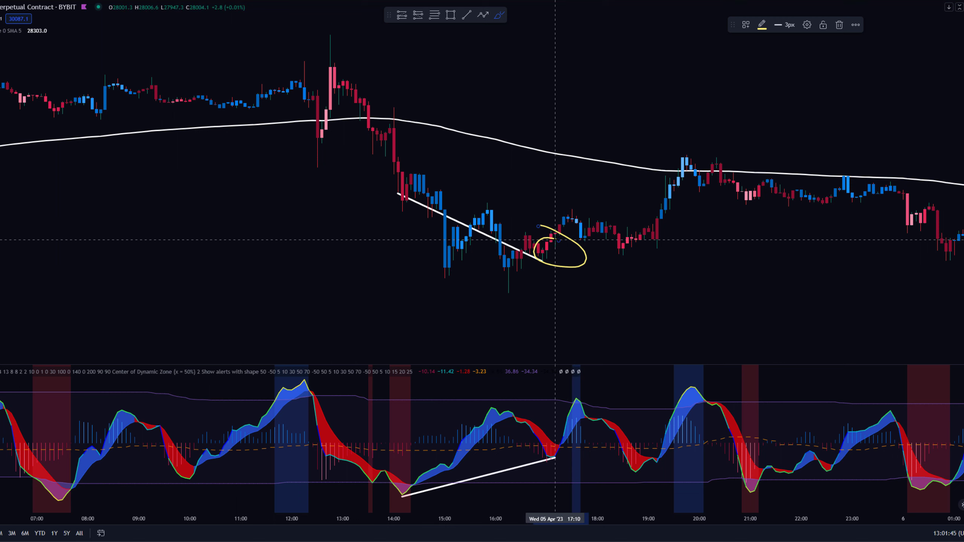
key(Delete)
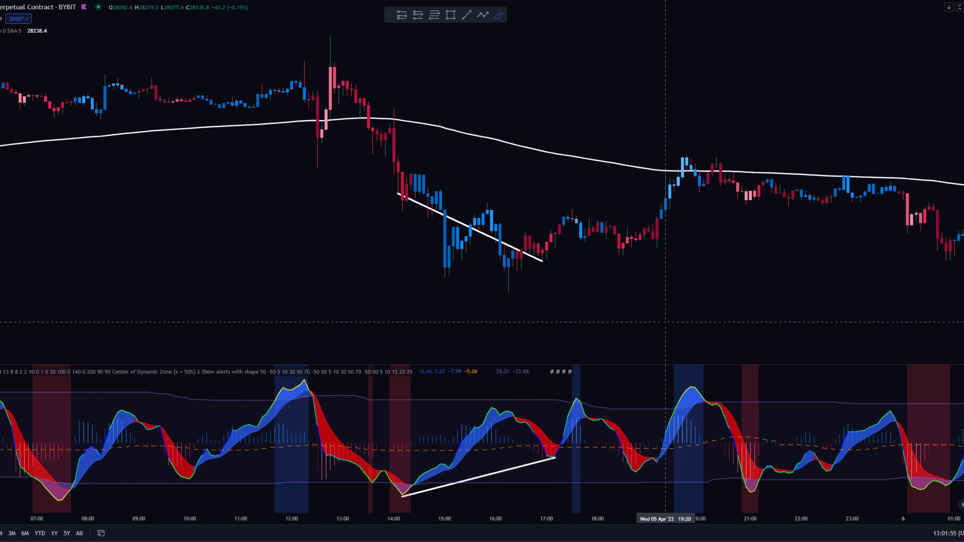
key(ctrl+z)
mouse_move(738, 94)
mouse_down()
mouse_move(829, 52)
mouse_move(805, 114)
mouse_up()
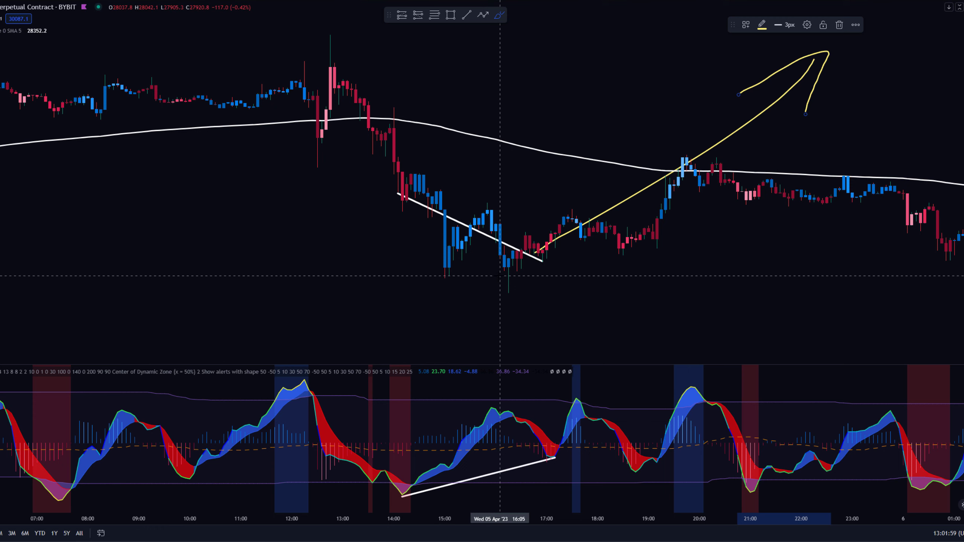
key(ctrl+z)
Clear the arrow strokes and circle the candles touching the EMA around 20:00 and the oscillator's peak near 17:35 with the Brush
mouse_move(527, 260)
mouse_down()
mouse_move(726, 165)
mouse_move(709, 155)
mouse_up()
key(ctrl+z)
key(ctrl+z)
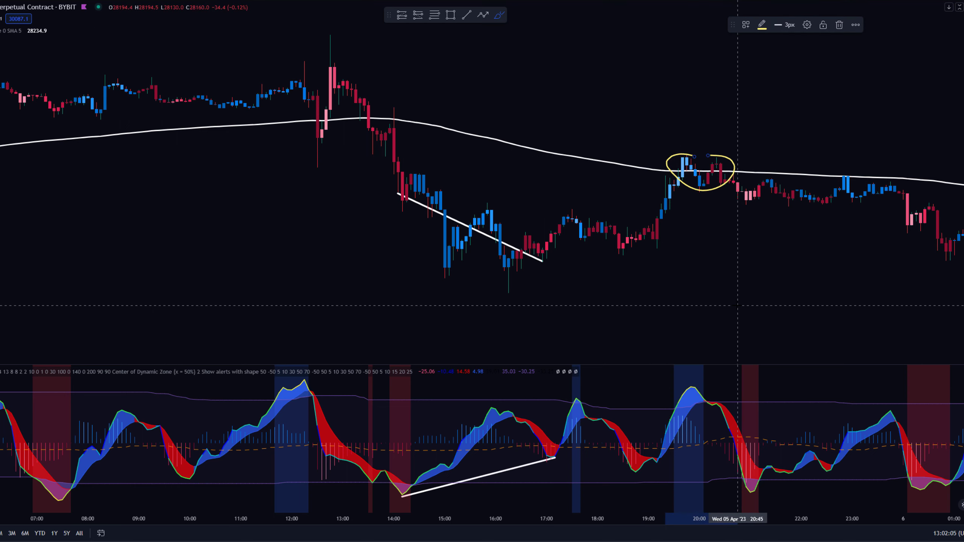
drag(565, 379, 590, 404)
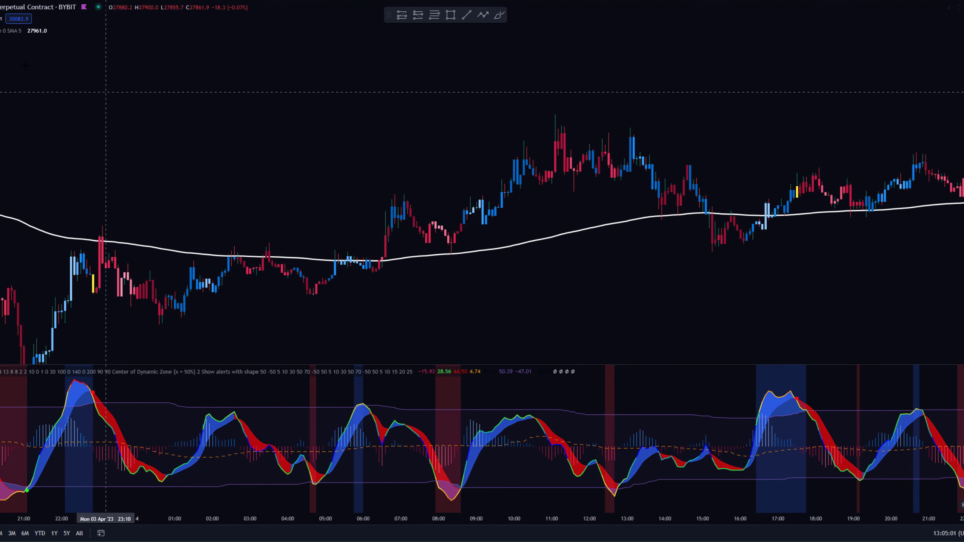
Draw a descending trend line over the 4 April oscillator peaks from 06:00 to 14:00
click(0, 25)
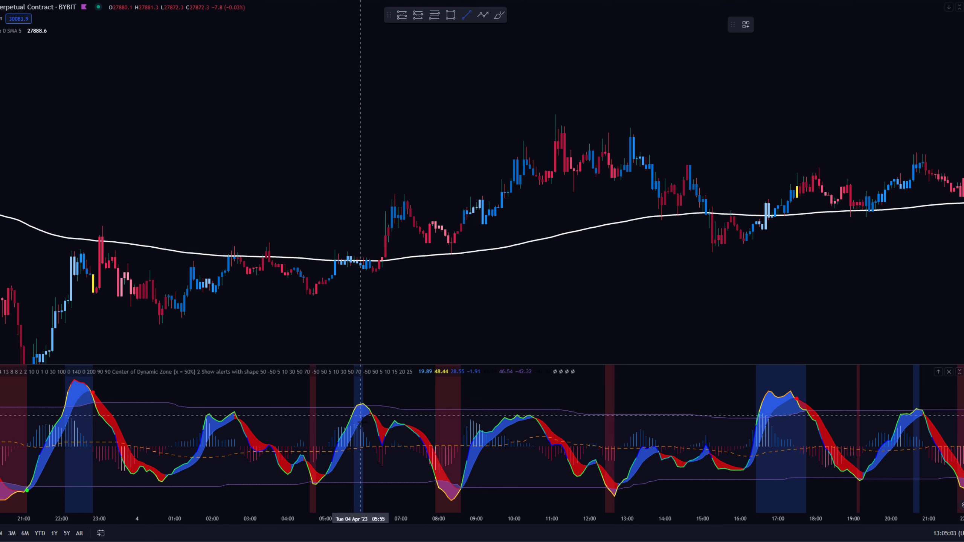
click(364, 403)
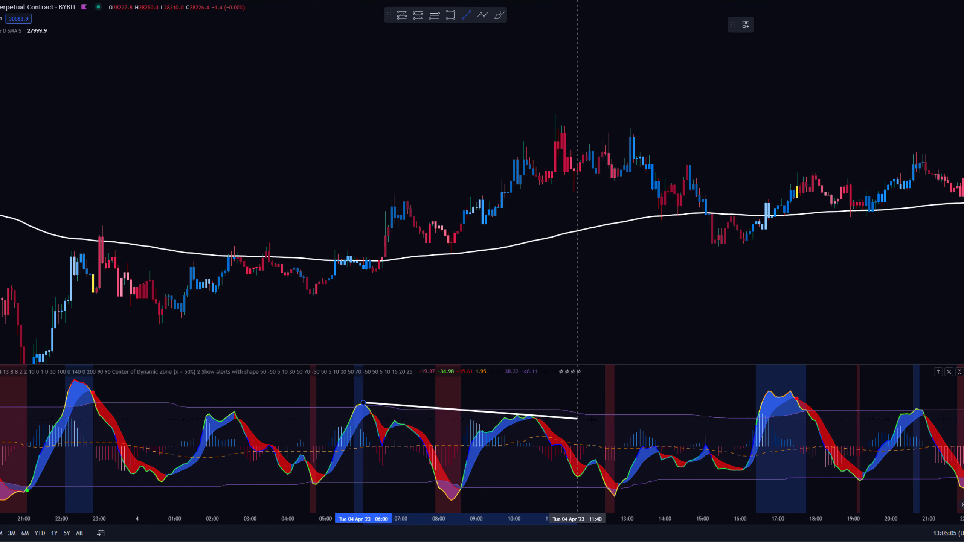
click(665, 424)
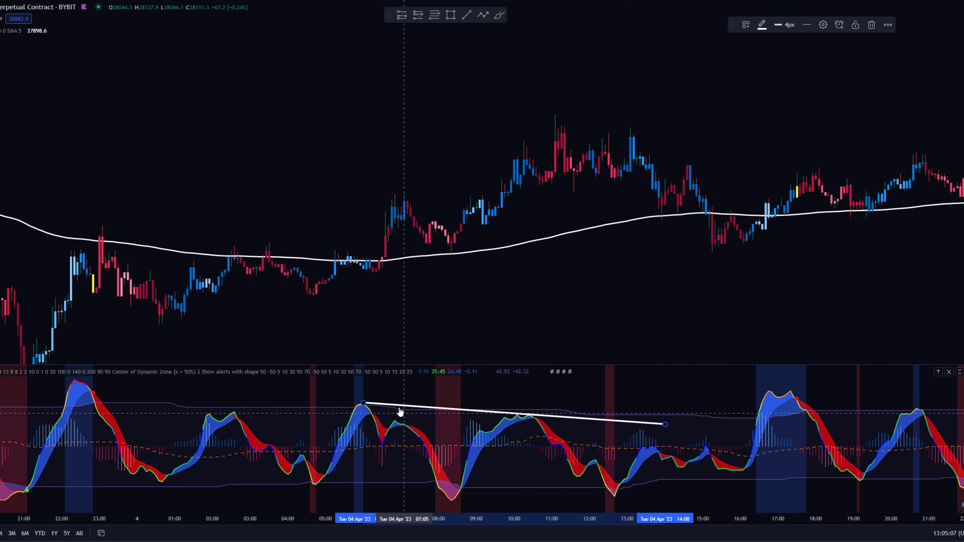
Draw a rising trend line on the price chart from the 06:00 candle to above the highs at 11:40
key(alt+t)
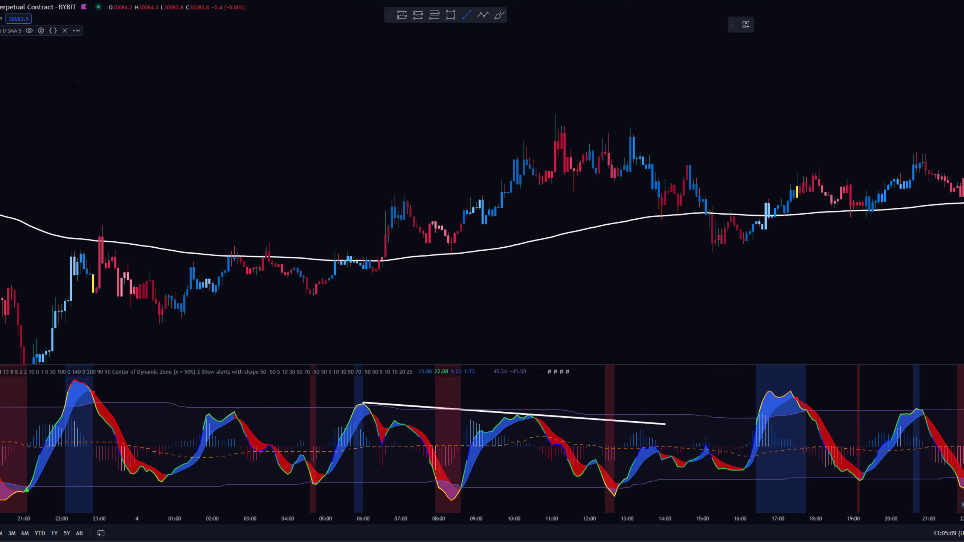
click(363, 261)
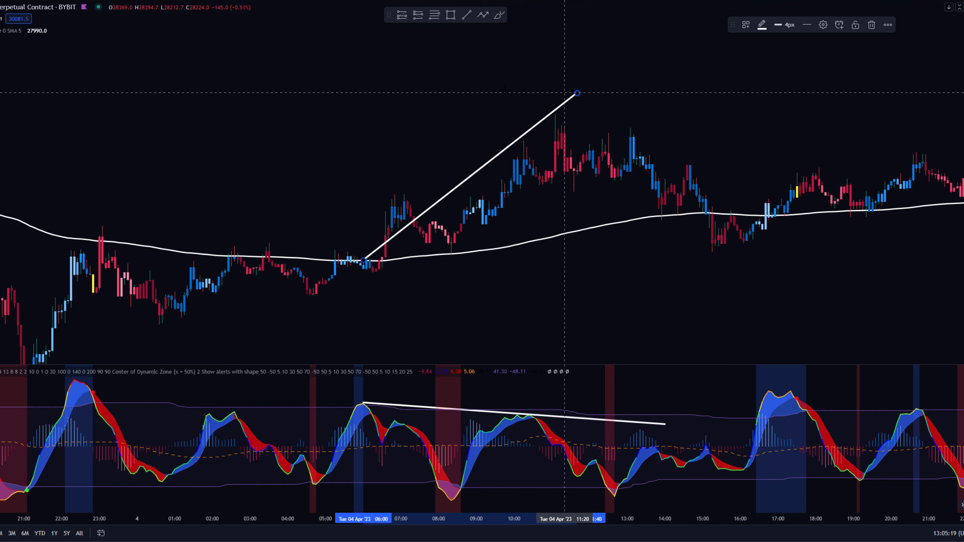
click(577, 93)
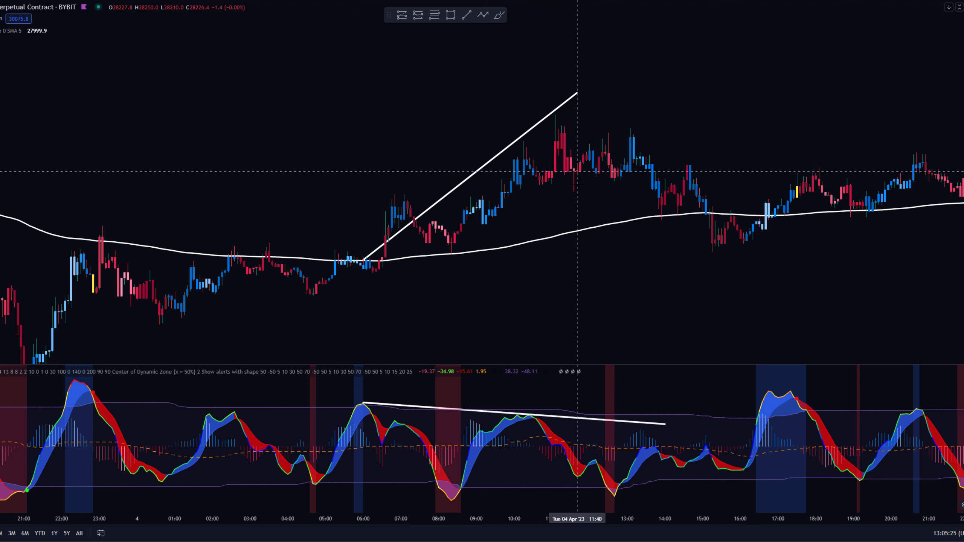
Brush a downward arrow along the price decline, circle the oscillator peak near 10:00 and mark the price high near 11:00, undoing all three
click(499, 15)
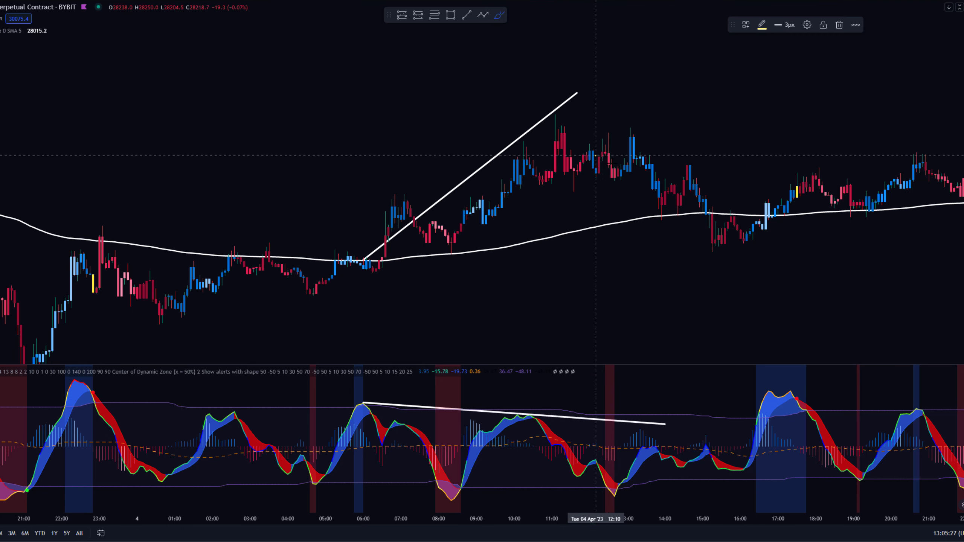
mouse_move(599, 158)
mouse_down()
mouse_move(757, 259)
mouse_move(788, 231)
mouse_up()
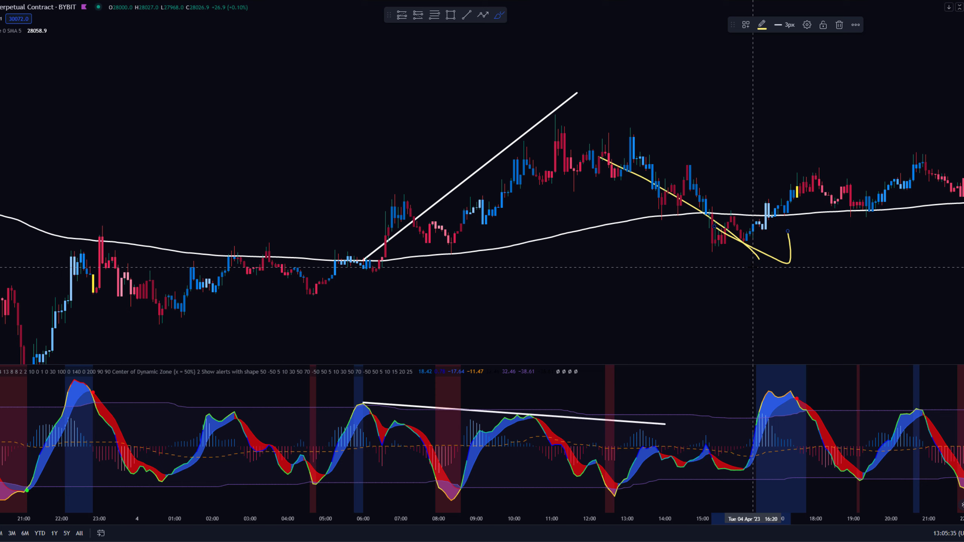
mouse_move(547, 401)
mouse_down()
mouse_move(517, 401)
mouse_move(537, 405)
mouse_up()
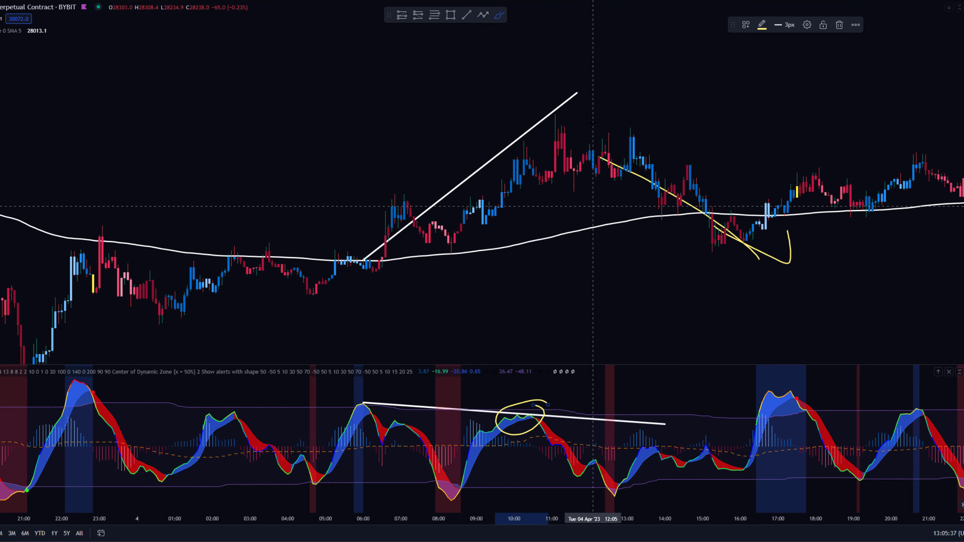
mouse_move(570, 110)
mouse_down()
mouse_move(489, 146)
mouse_move(520, 107)
mouse_up()
key(ctrl+z)
key(ctrl+z)
key(ctrl+z)
key(ctrl+z)
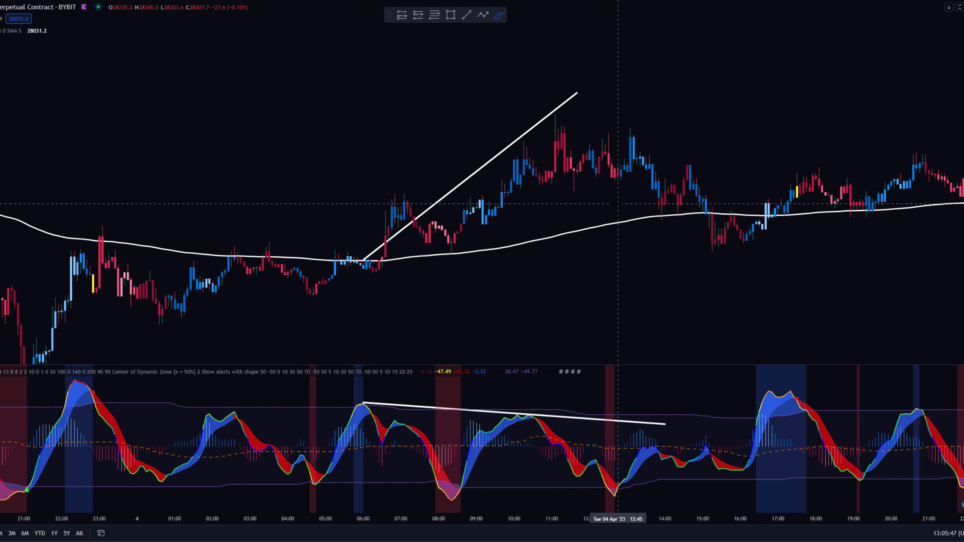
Circle the candles near 13:00 with the Brush and start bar replay from about the 10:10 candle
drag(618, 162, 616, 167)
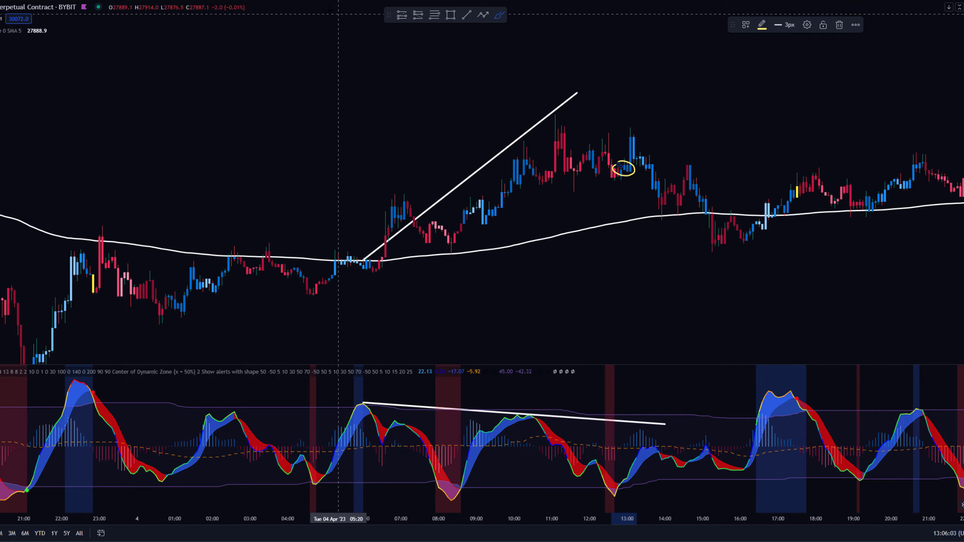
click(334, 1)
click(523, 133)
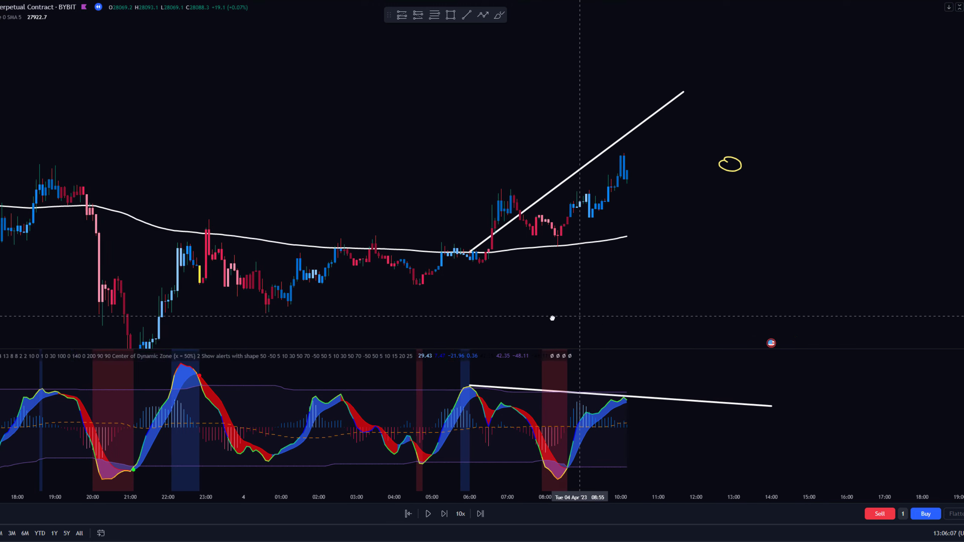
Shorten the oscillator trend line to 10:10 and fit the price trend line over the highs from about 05:05 to 10:15
drag(739, 405, 593, 397)
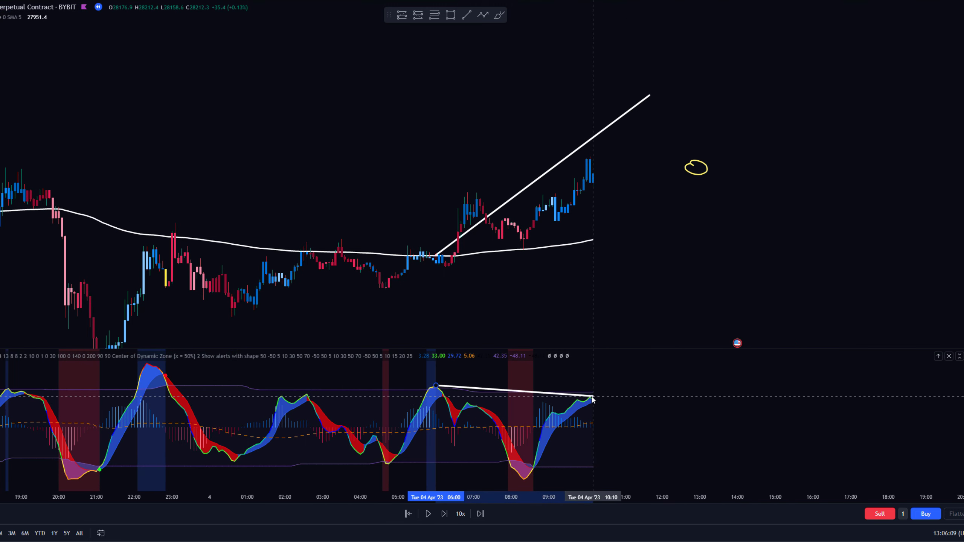
drag(610, 106, 557, 165)
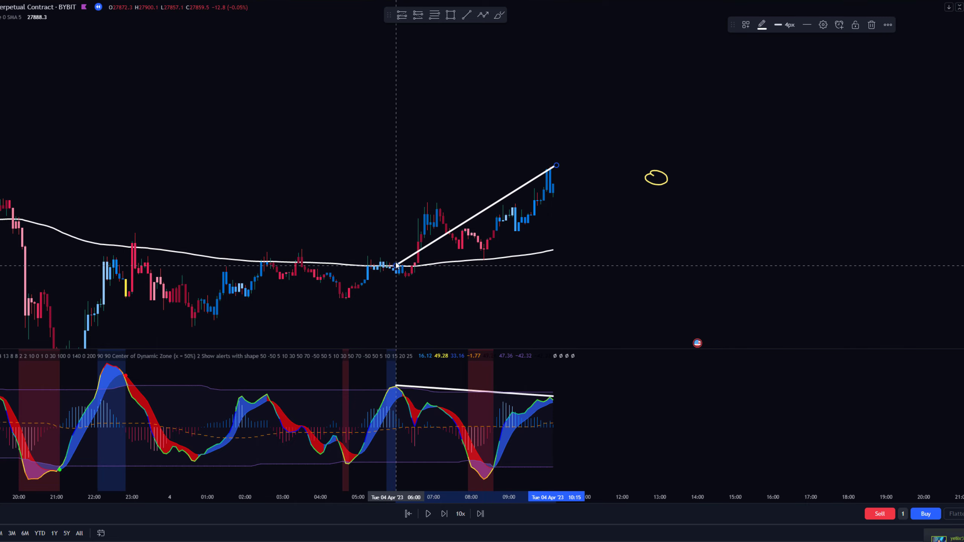
drag(396, 266, 362, 261)
click(372, 245)
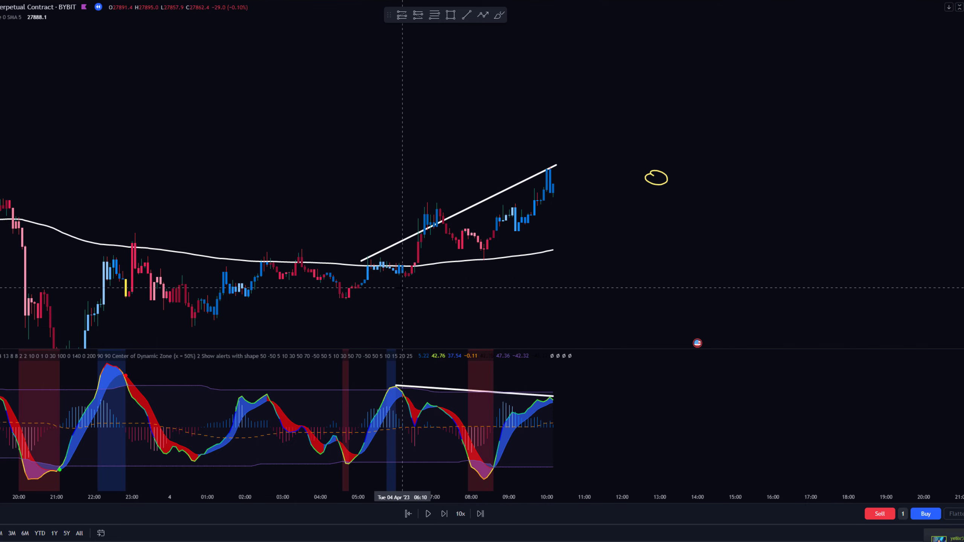
drag(612, 224, 592, 213)
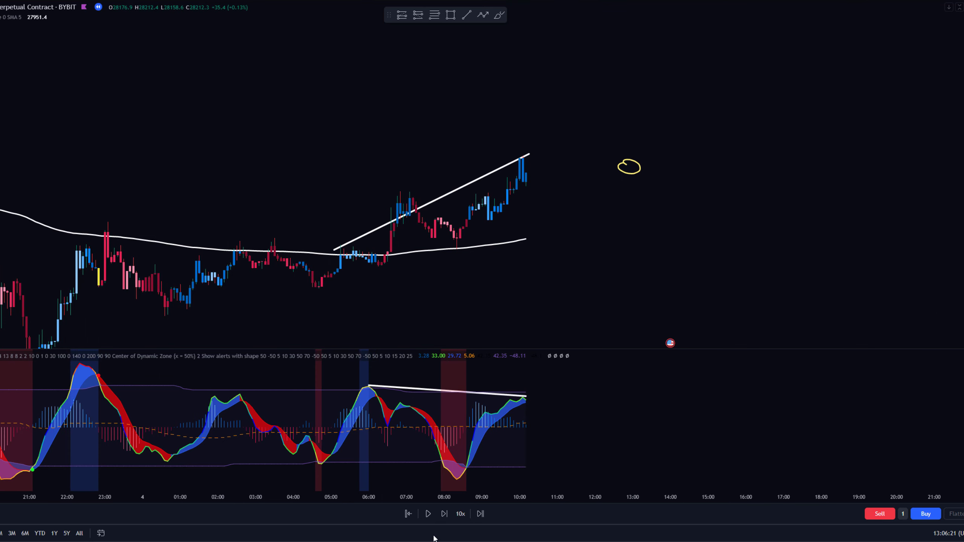
Advance the replay by five candles
click(443, 514)
click(444, 514)
click(443, 514)
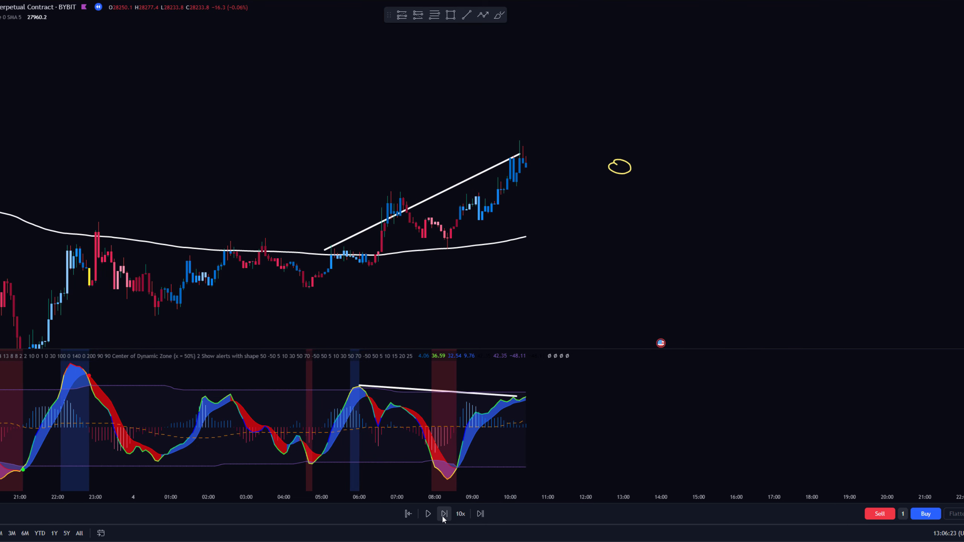
click(444, 514)
click(443, 518)
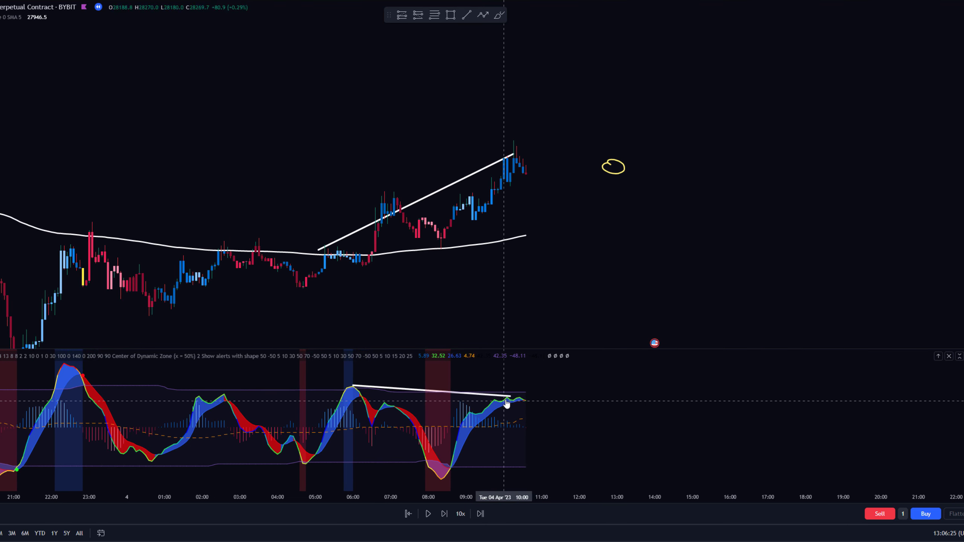
Extend the oscillator trend line to 10:50 and the price trend line to the newest candle
drag(511, 396, 535, 397)
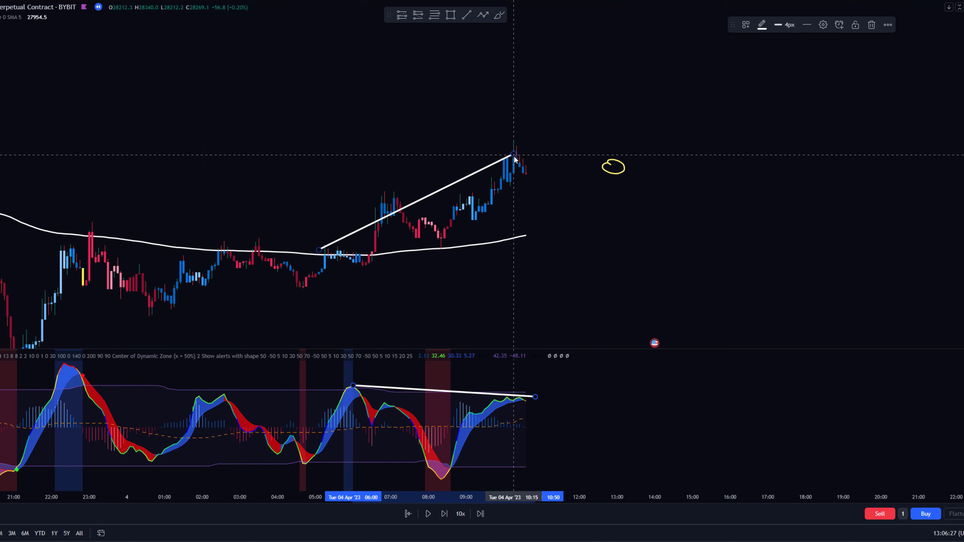
drag(514, 154, 527, 149)
drag(588, 133, 570, 130)
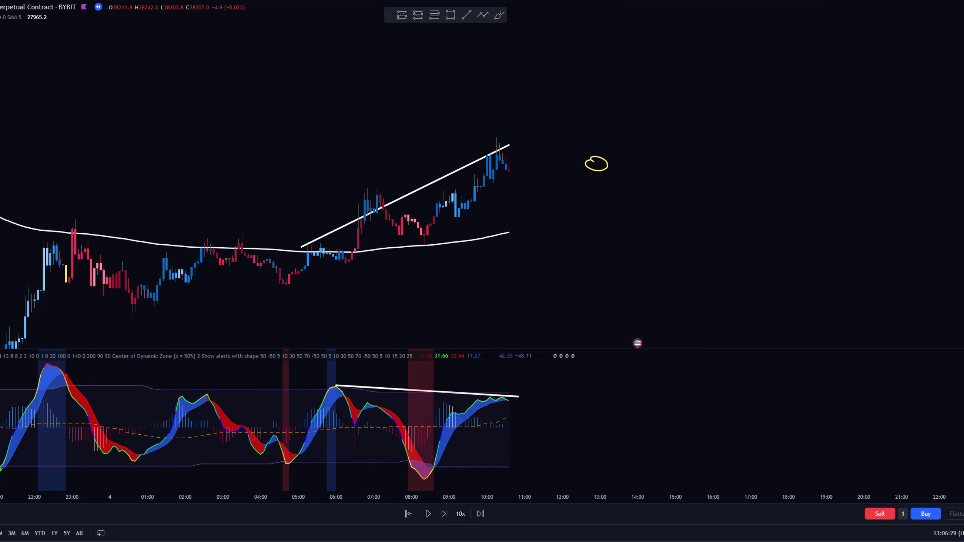
Step the replay forward three more candles past the extended trend lines
click(444, 517)
click(443, 516)
click(443, 516)
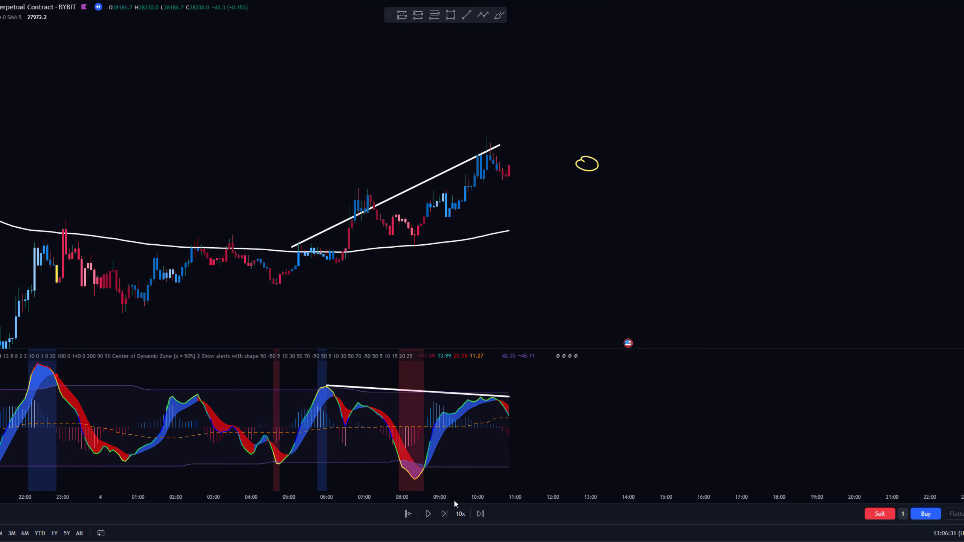
Extend the oscillator trend line just past the newest candle and the end of the price trend line to 10:40
click(509, 397)
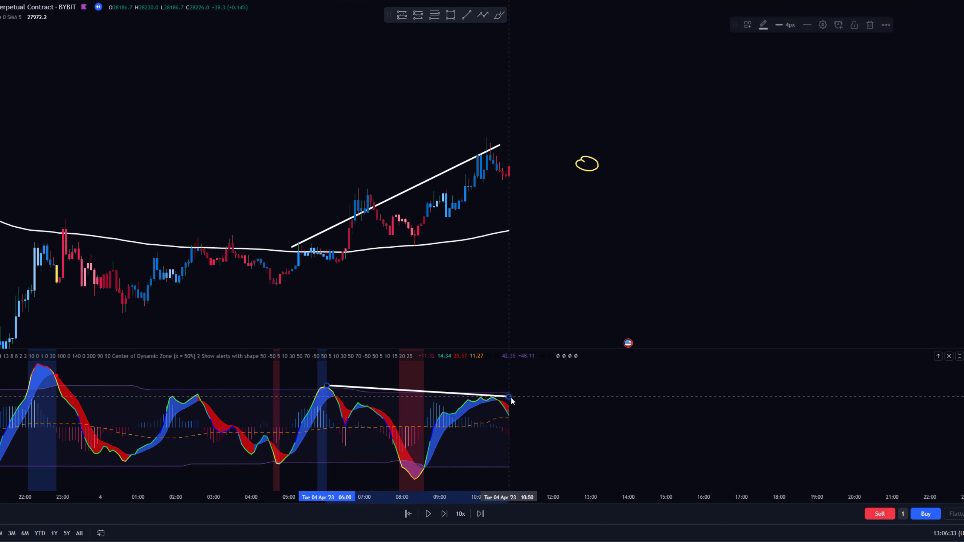
drag(508, 397, 513, 398)
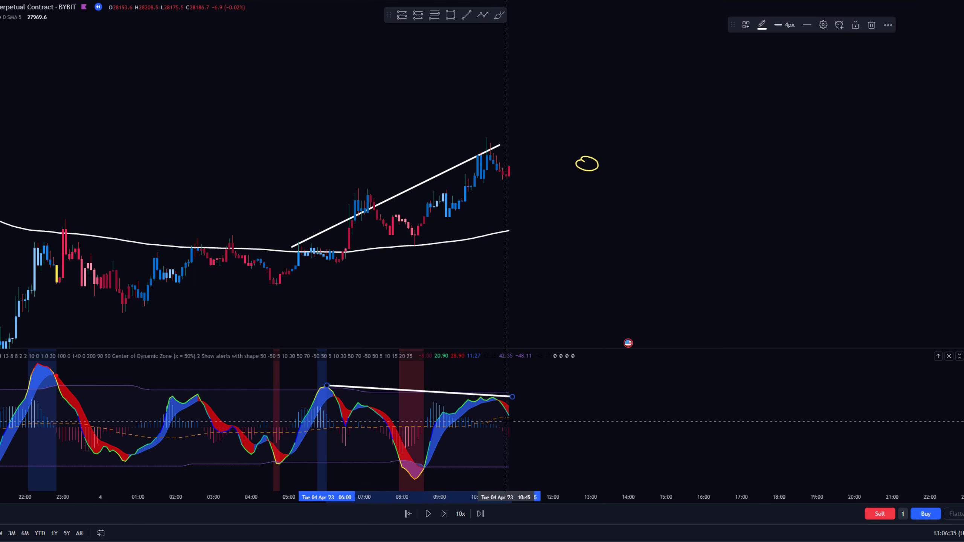
drag(500, 146, 503, 144)
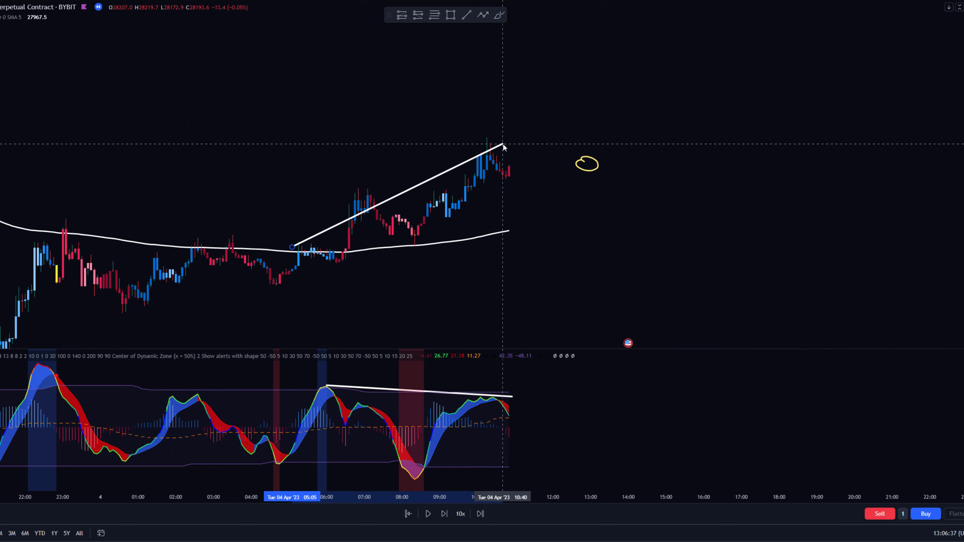
Advance the replay by four candles to about 11:10
drag(563, 137, 491, 177)
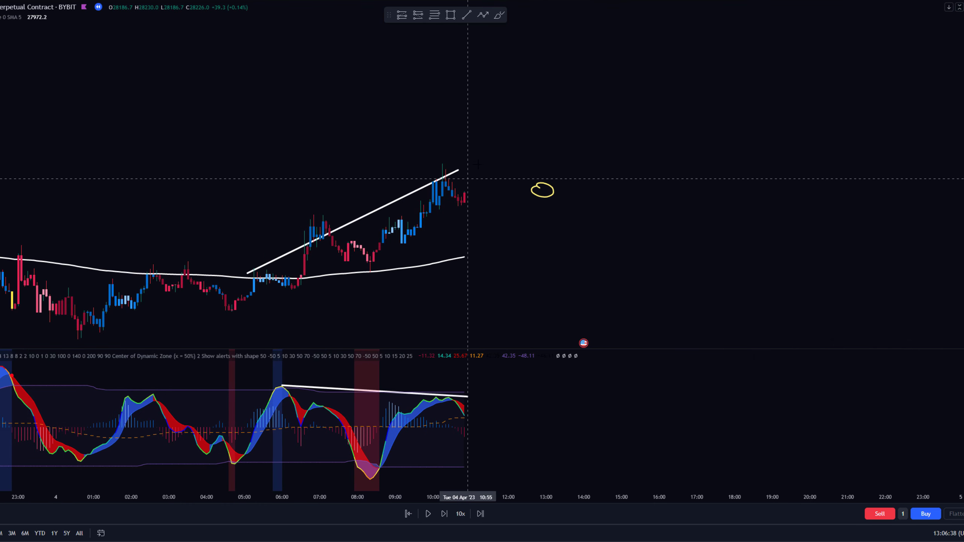
click(443, 514)
click(444, 514)
click(444, 514)
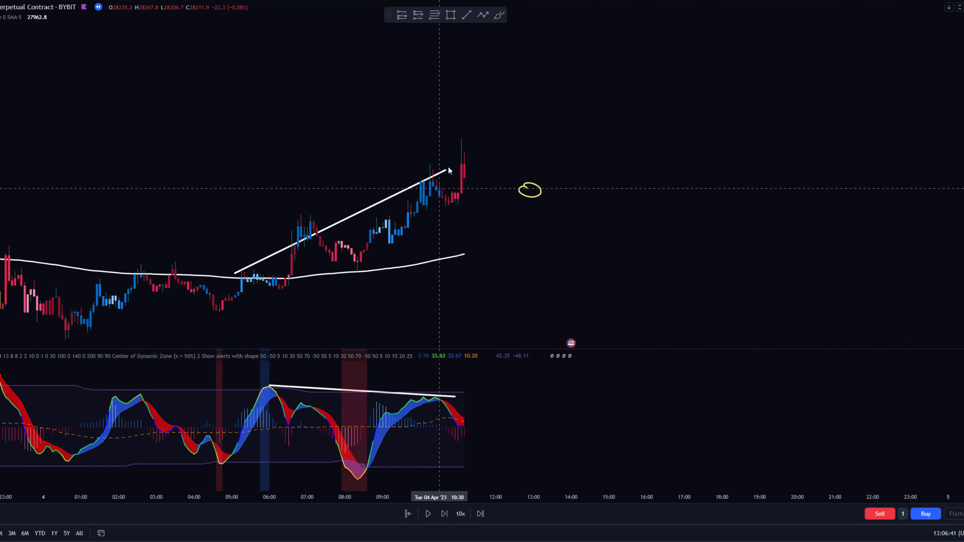
Extend the price trend line over the new high to about 11:25 and the oscillator trend line to about 11:20
drag(448, 170, 454, 151)
click(506, 165)
drag(439, 396, 455, 399)
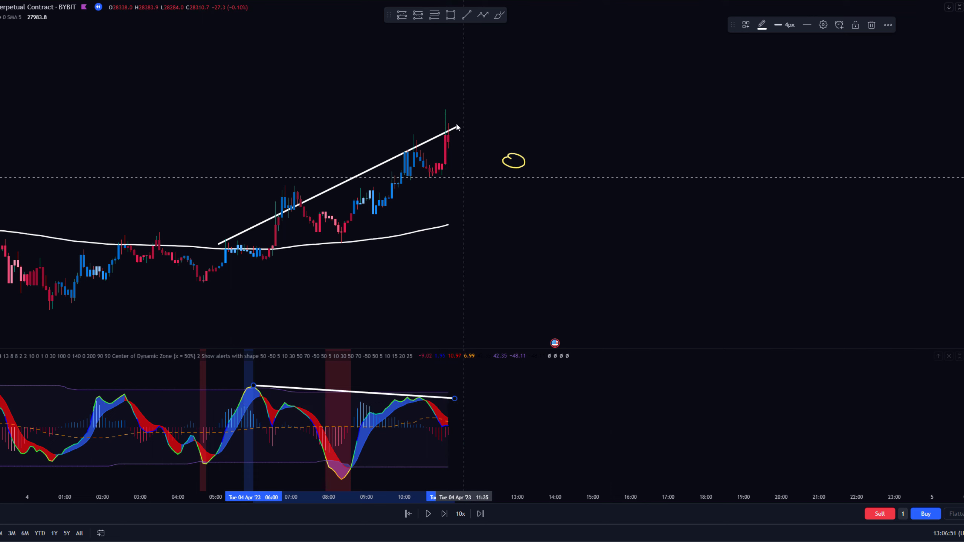
Draw a rising support trend line from the low at about 04:40 beneath the price lows, ending at about 14:20
click(418, 14)
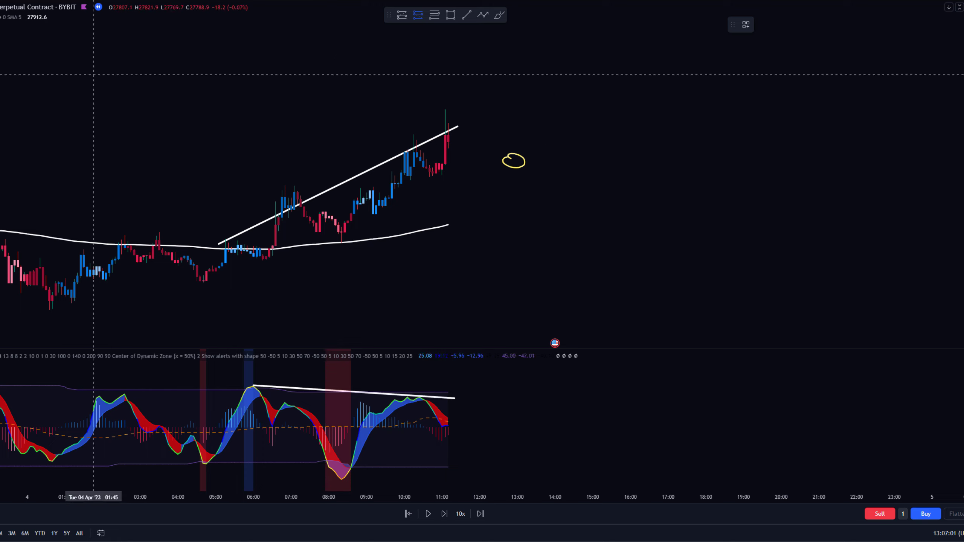
click(203, 280)
click(450, 353)
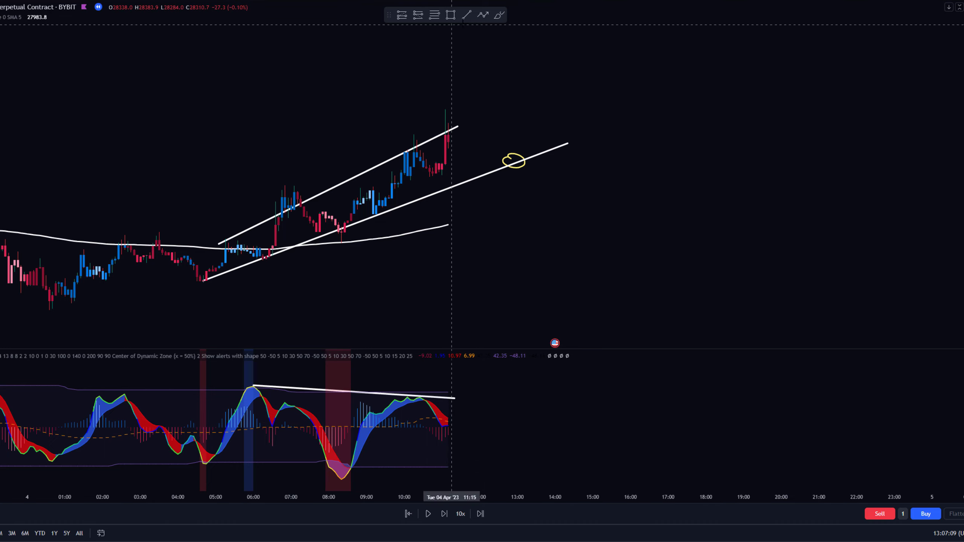
Circle the newest price high with the brush and delete that mark
click(499, 14)
drag(434, 111, 467, 124)
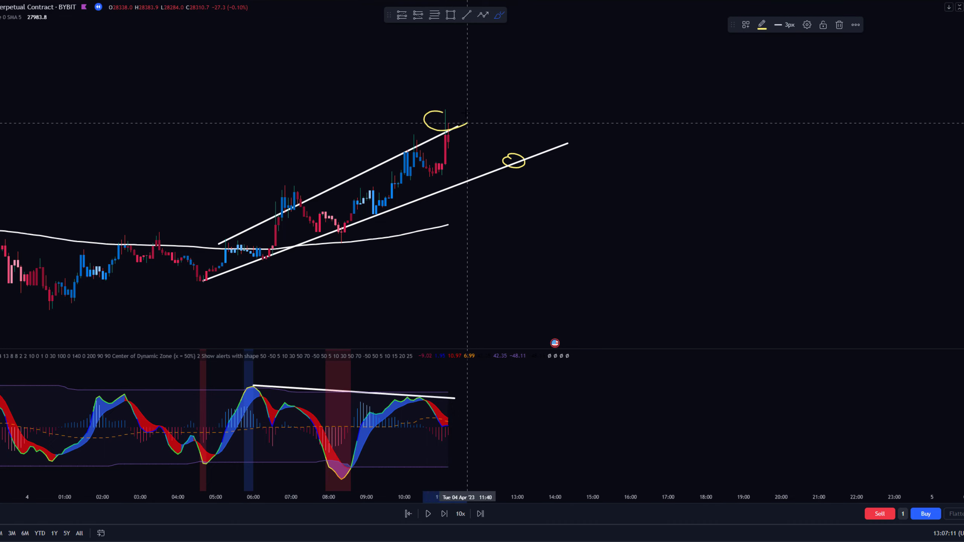
key(Delete)
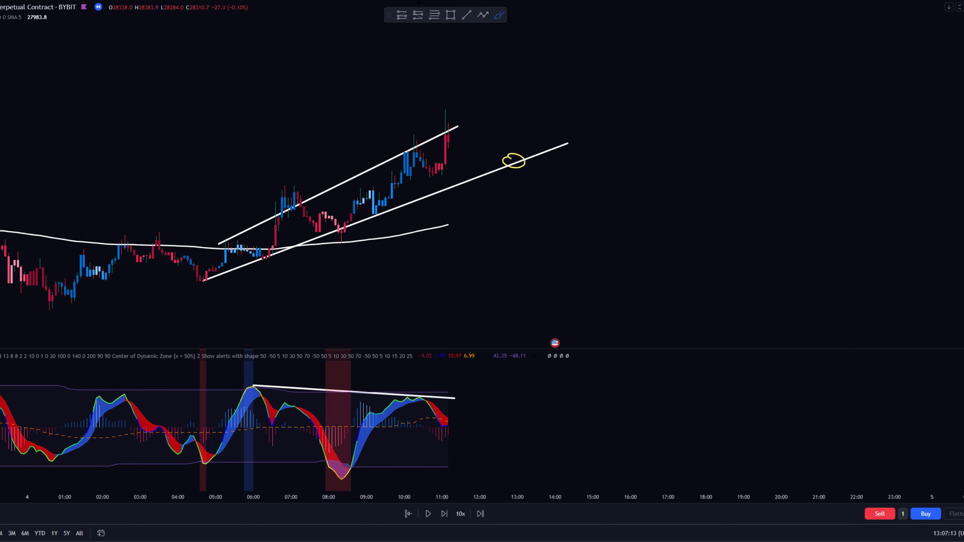
Place a short position at the 11:15 candle with the stop at 140.3 (0.50%) and the target at 148.6 (0.52%)
click(418, 15)
click(452, 142)
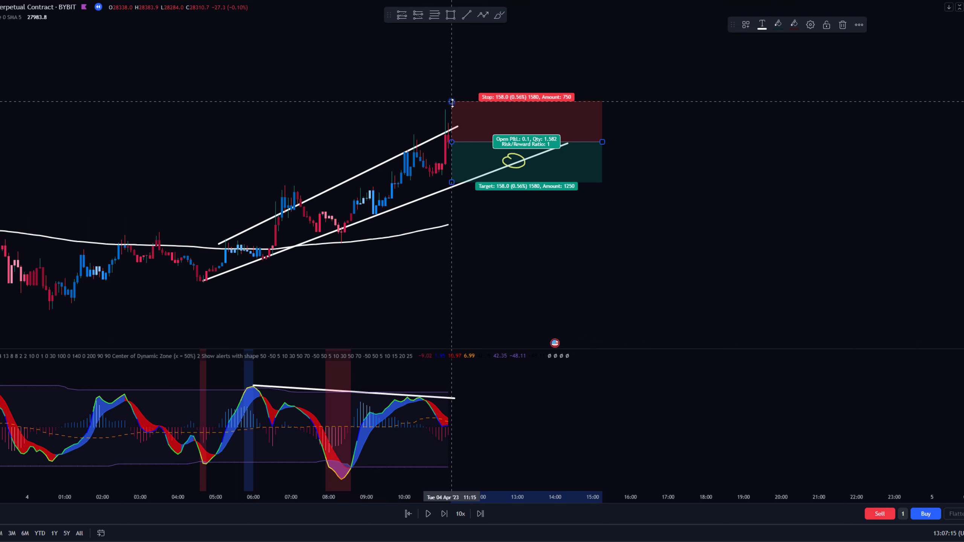
drag(452, 101, 451, 106)
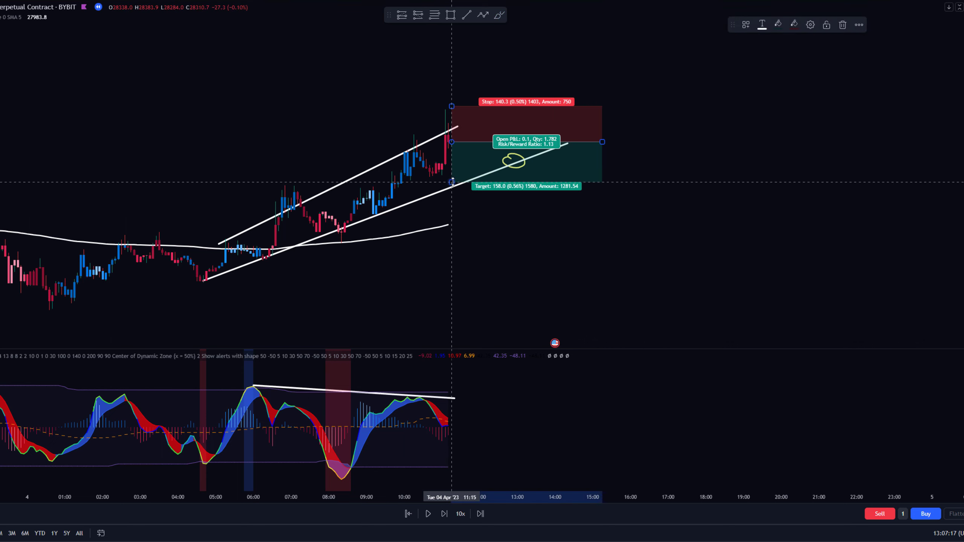
drag(453, 182, 453, 179)
click(473, 201)
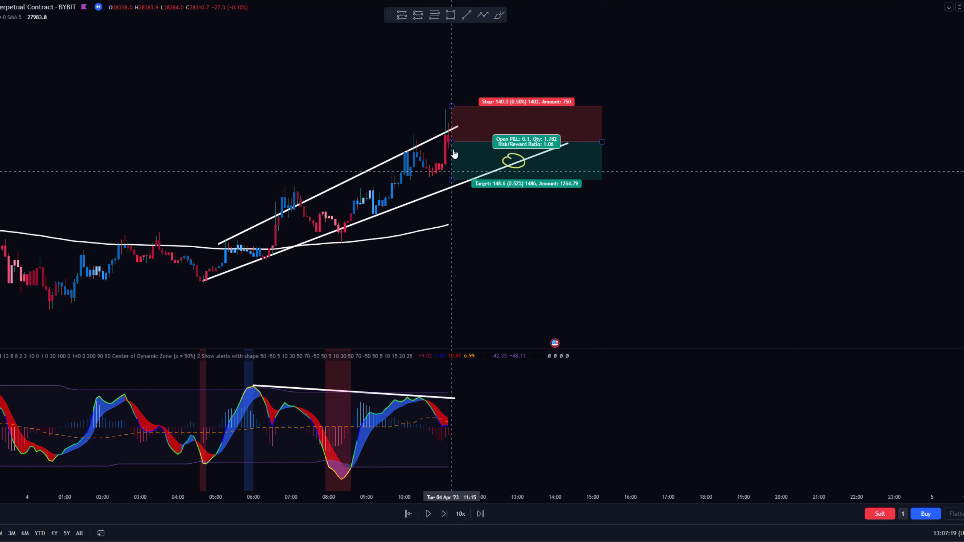
Play the replay and pause it at about 12:00
drag(511, 217, 493, 216)
click(428, 514)
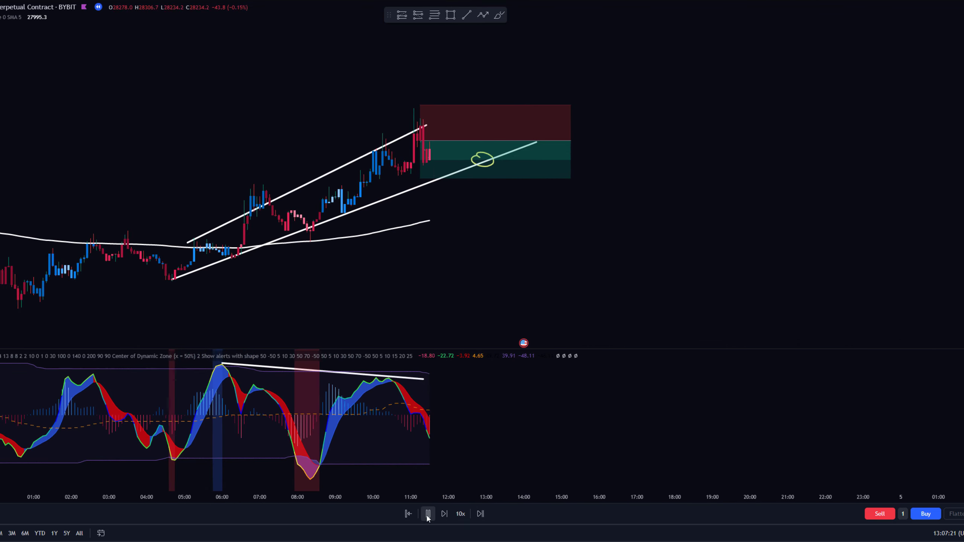
click(428, 514)
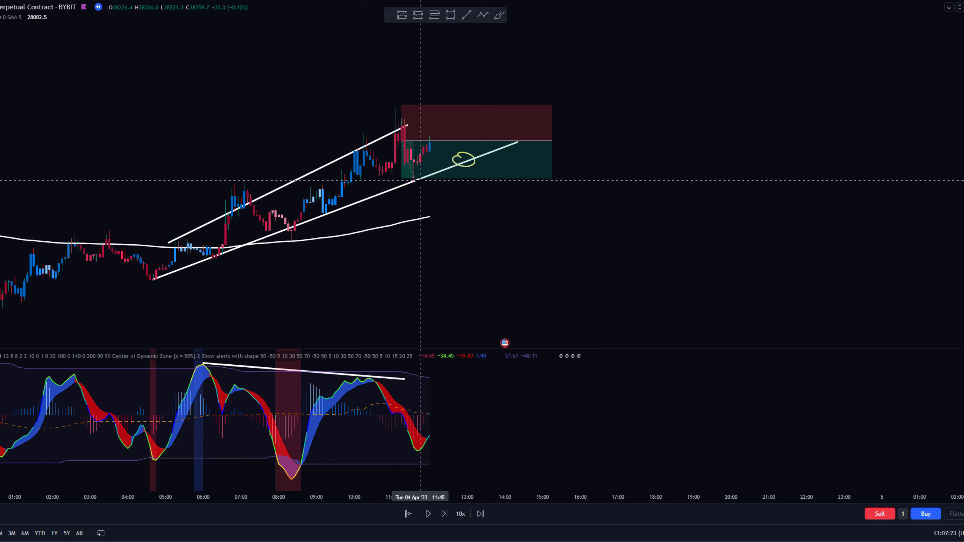
Lower the short position's target to 207.1 (0.73%) and set the position's end to 13:30
mouse_move(417, 182)
click(437, 168)
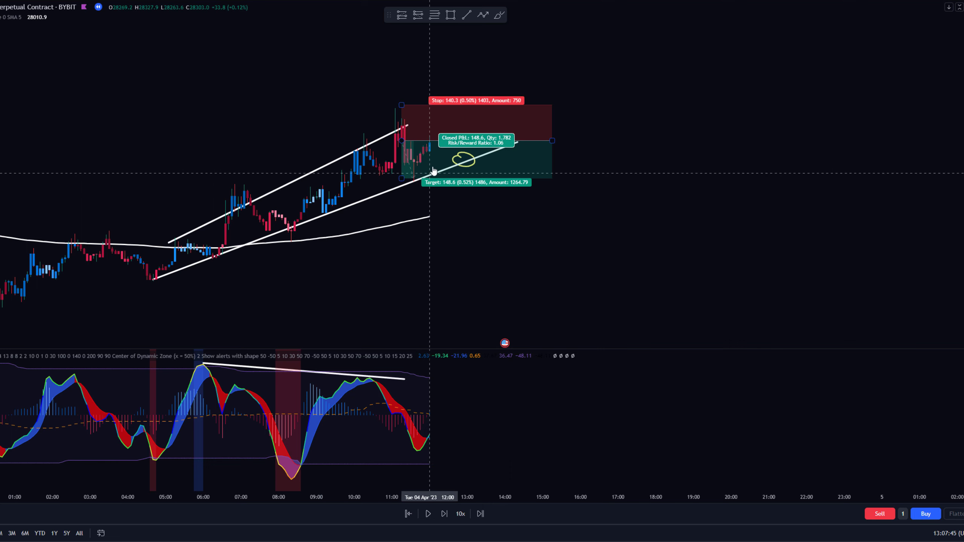
drag(550, 141, 430, 150)
click(523, 168)
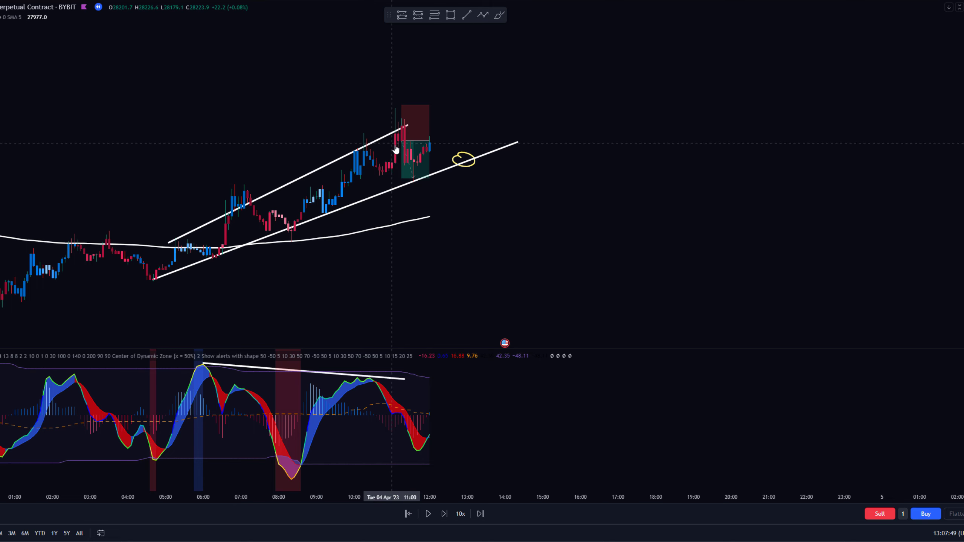
mouse_move(401, 178)
mouse_down()
mouse_move(402, 214)
mouse_move(401, 193)
mouse_up()
drag(429, 140, 486, 140)
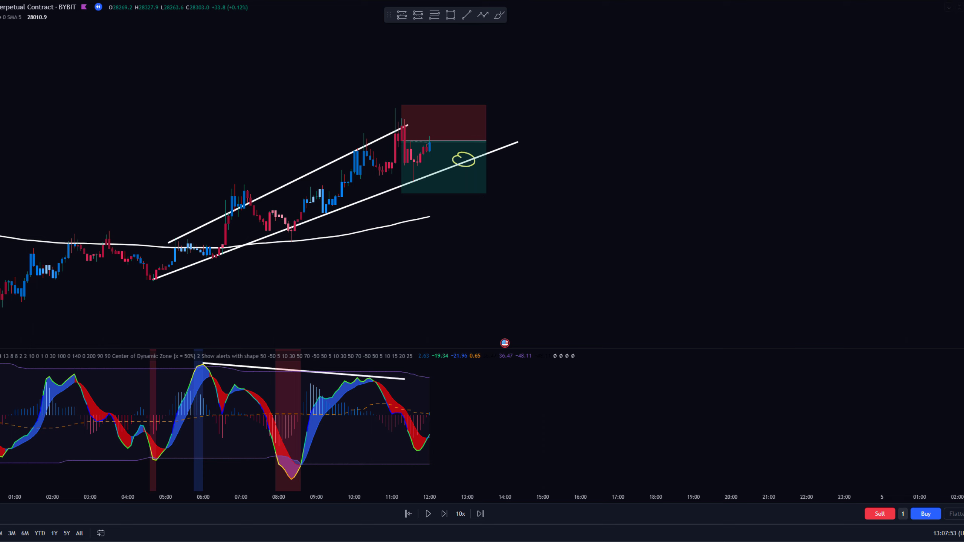
Run the replay to about 14:20 and extend the short position to about 14:05
click(429, 513)
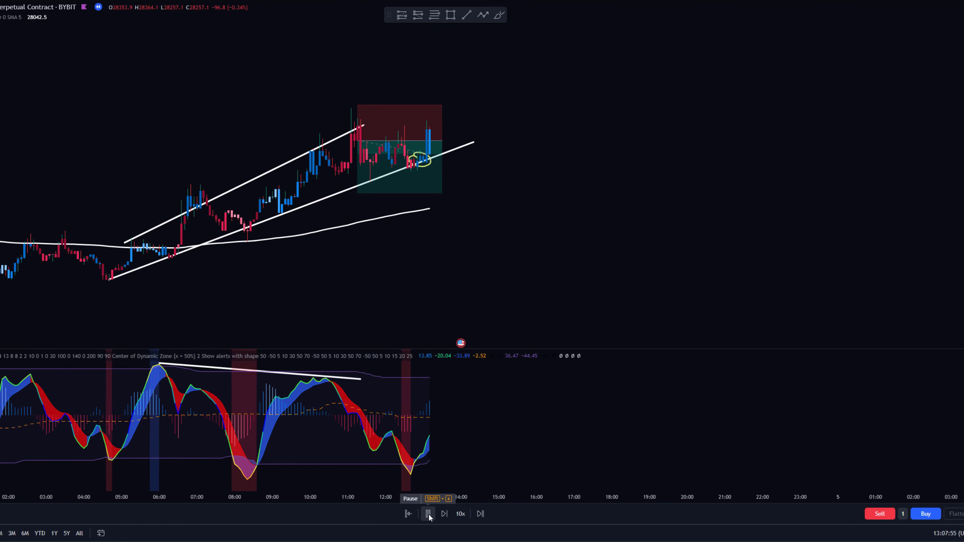
click(429, 514)
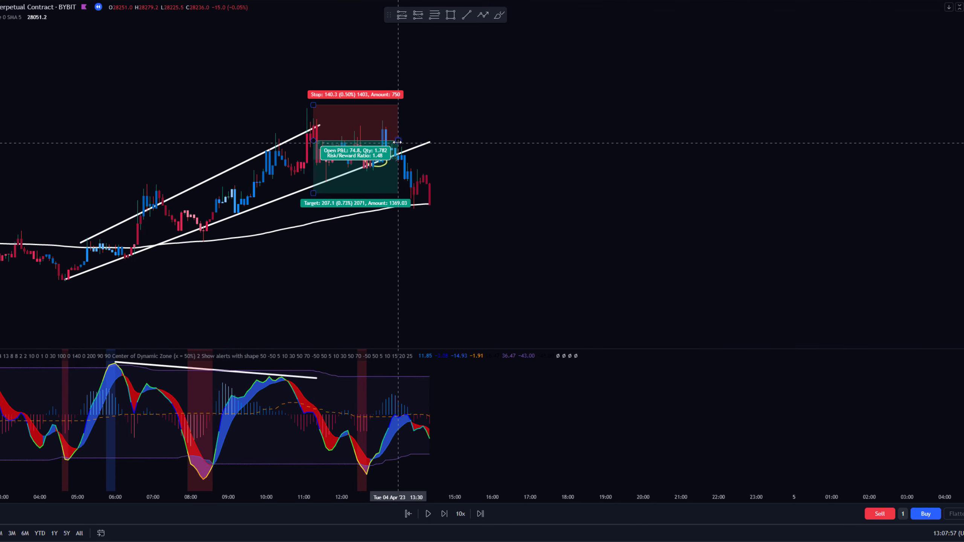
drag(398, 141, 420, 141)
click(476, 153)
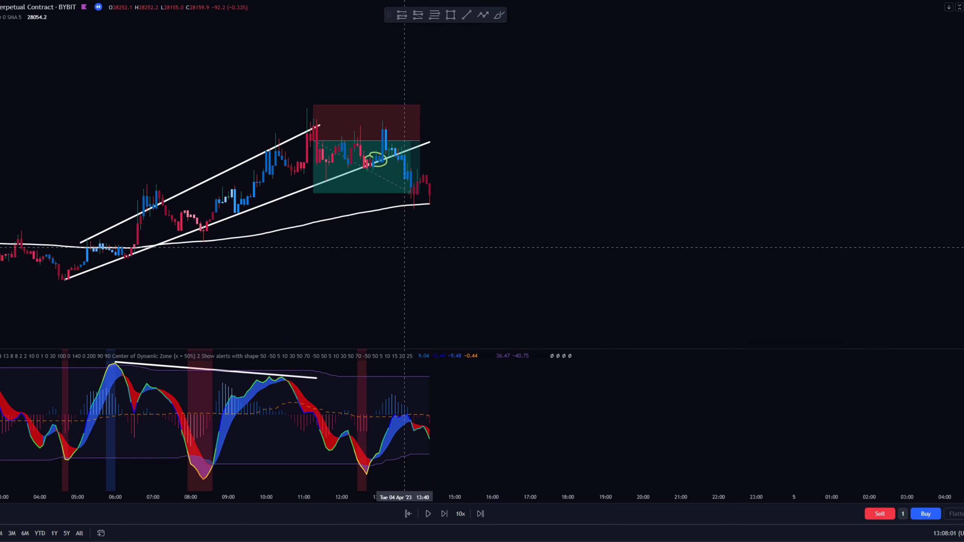
Shorten the short position so that it ends at about 12:50
drag(389, 249, 392, 289)
click(417, 193)
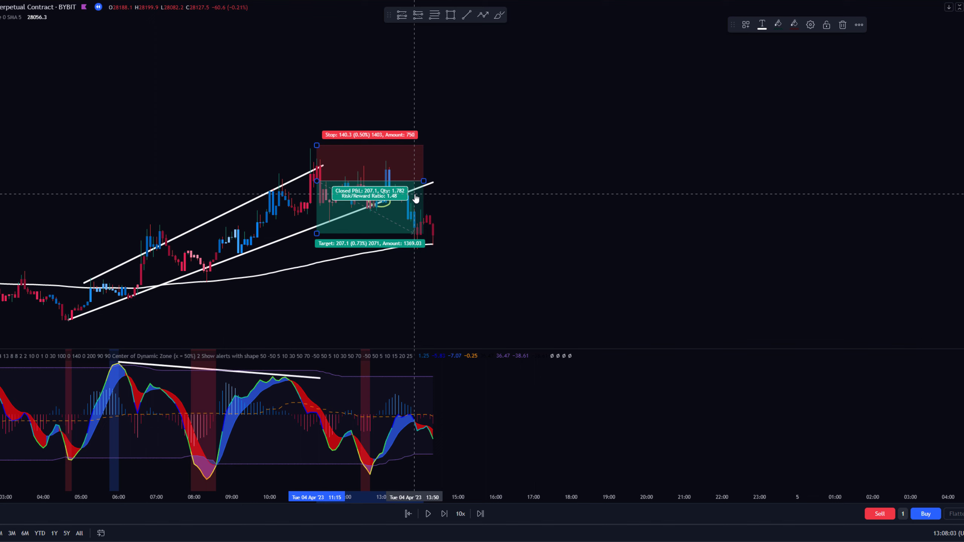
drag(424, 181, 376, 182)
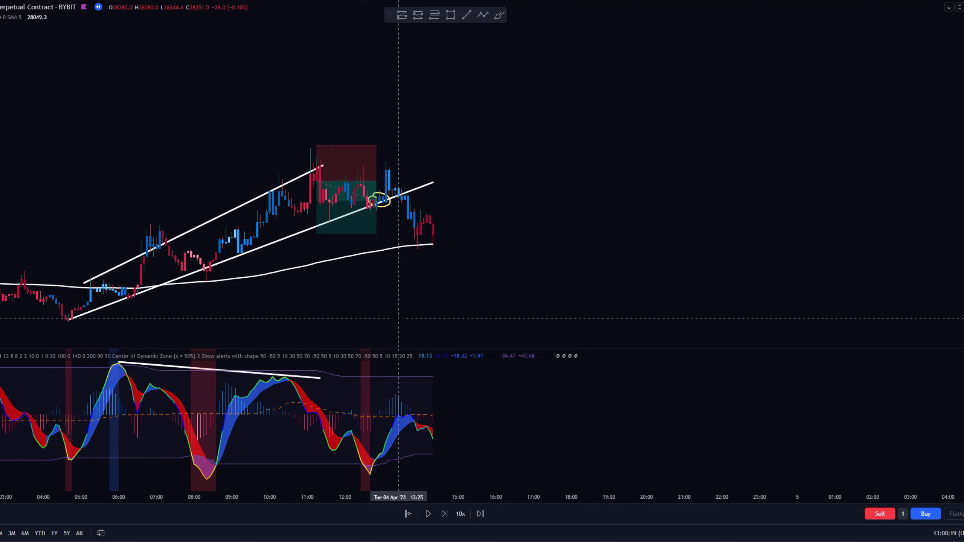
Examine the earlier price and oscillator history before the channel, returning to the latest candles and the short position
drag(414, 283, 738, 277)
scroll(434, 260, down, 7)
scroll(454, 200, up, 2)
drag(248, 100, 436, 145)
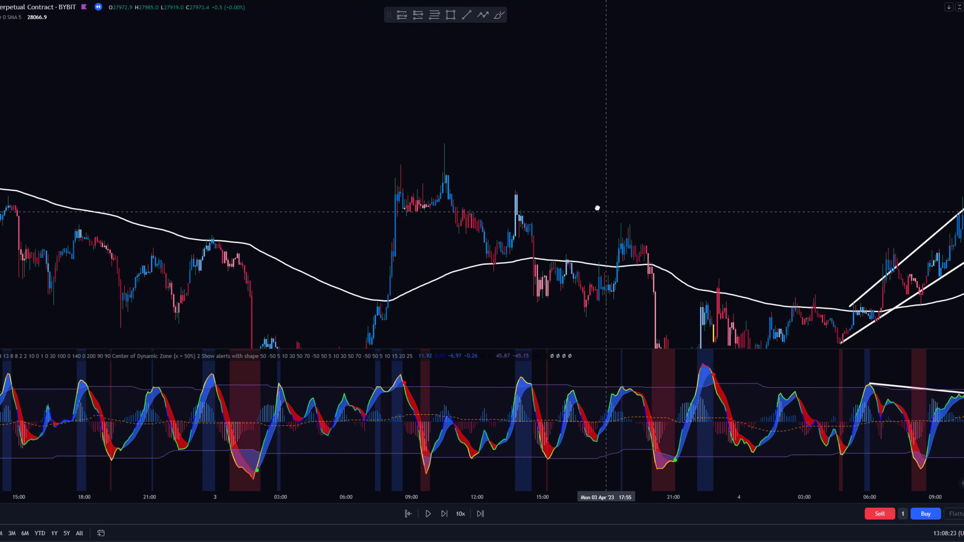
drag(597, 208, 579, 201)
drag(702, 224, 287, 181)
scroll(539, 205, up, 3)
drag(517, 243, 631, 246)
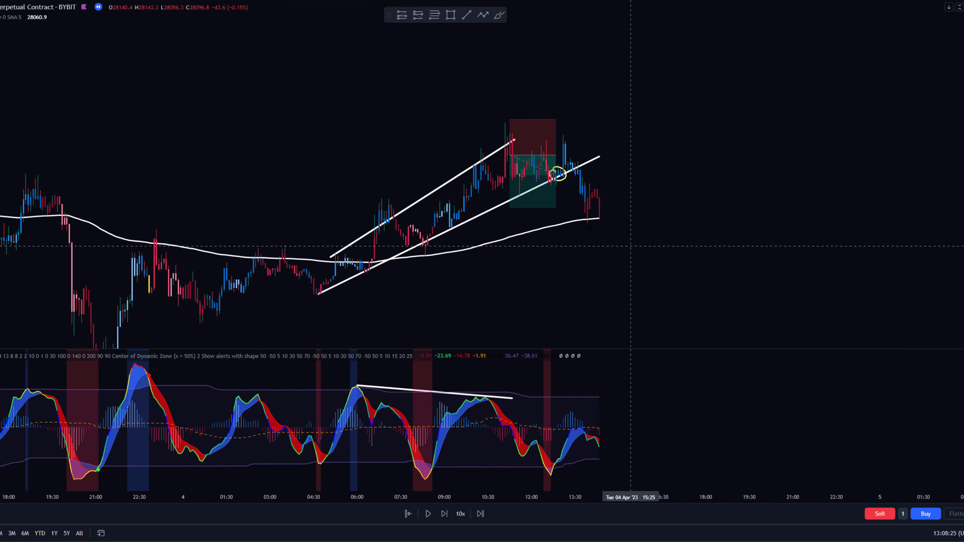
scroll(413, 202, up, 1)
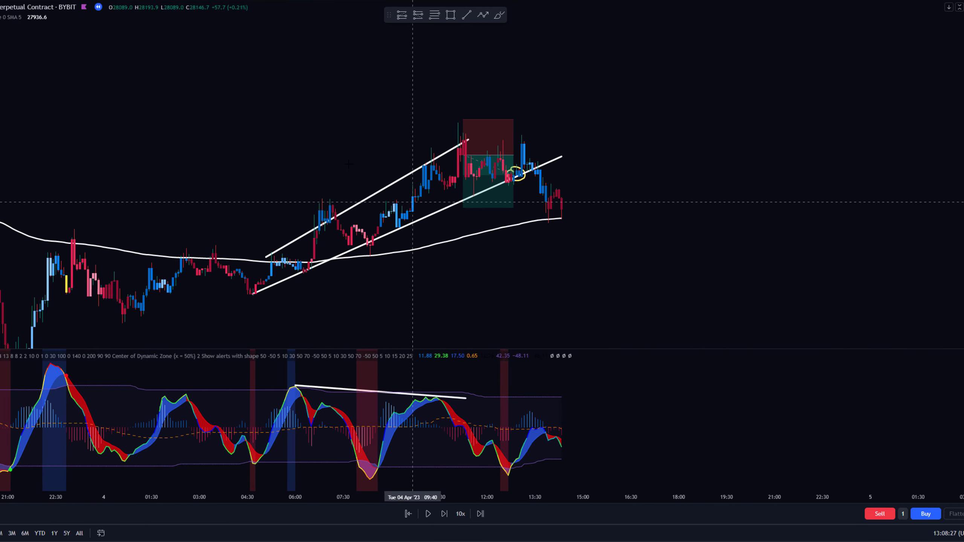
Extend the end of the oscillator trend line to about 12:05
drag(392, 262, 455, 256)
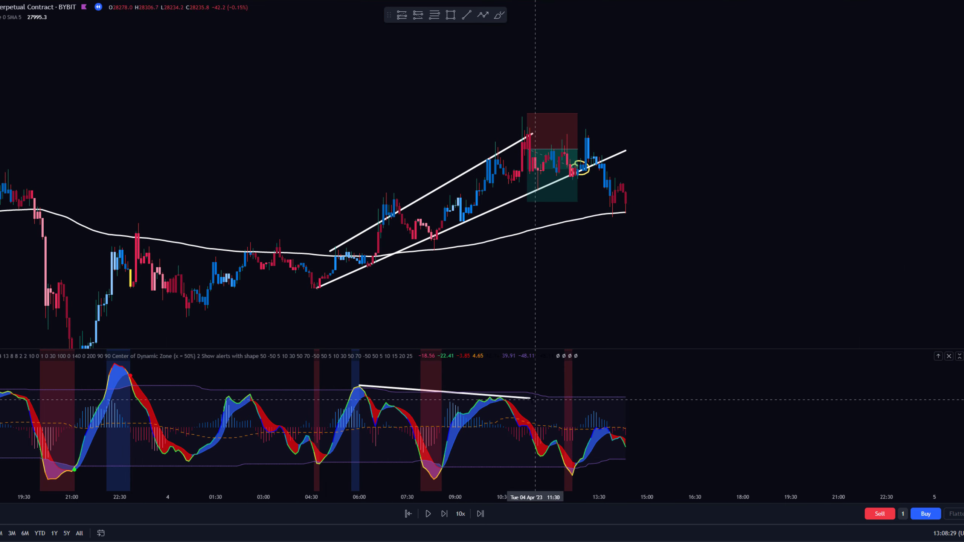
drag(530, 399, 554, 400)
click(511, 411)
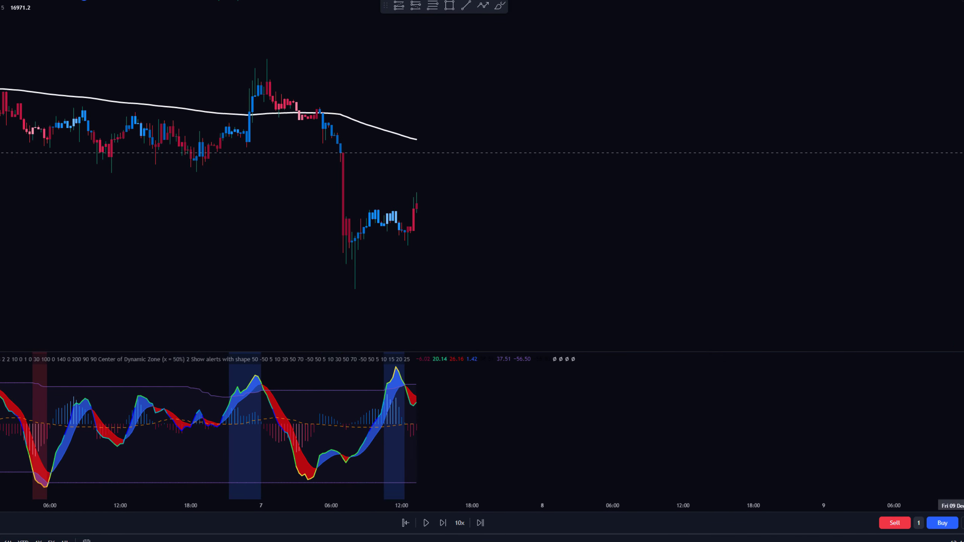
Run the replay forward from 7 December and place a long position at about 07:15 on 9 December
click(393, 276)
click(425, 524)
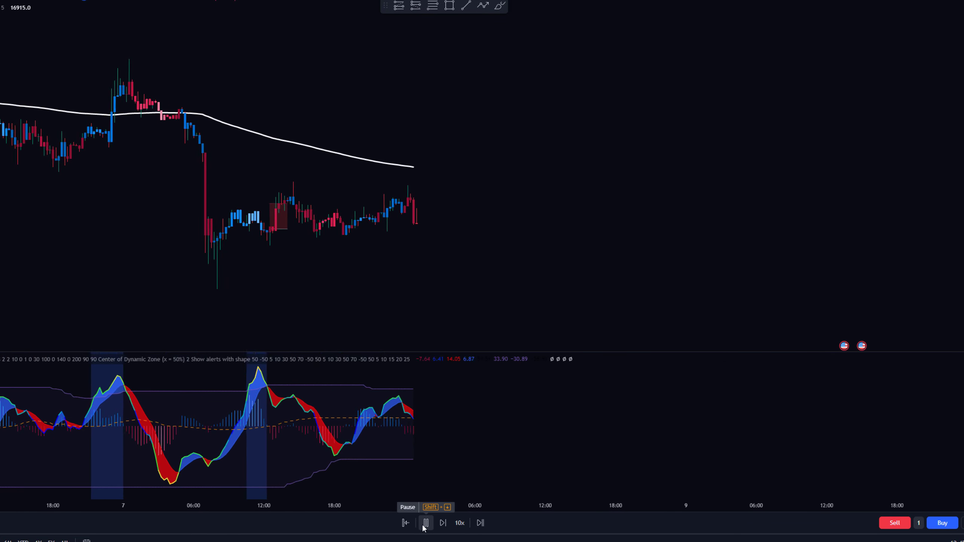
click(426, 524)
mouse_move(414, 178)
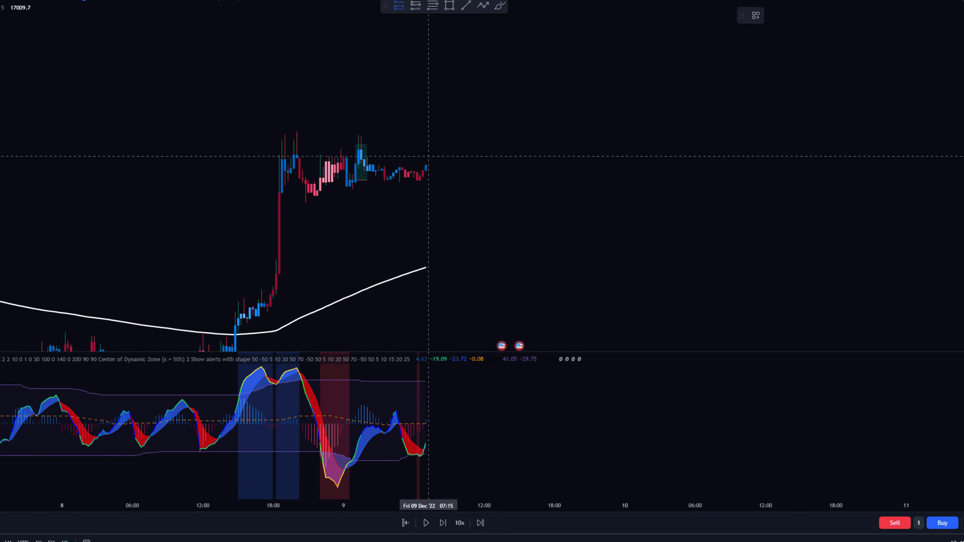
click(431, 131)
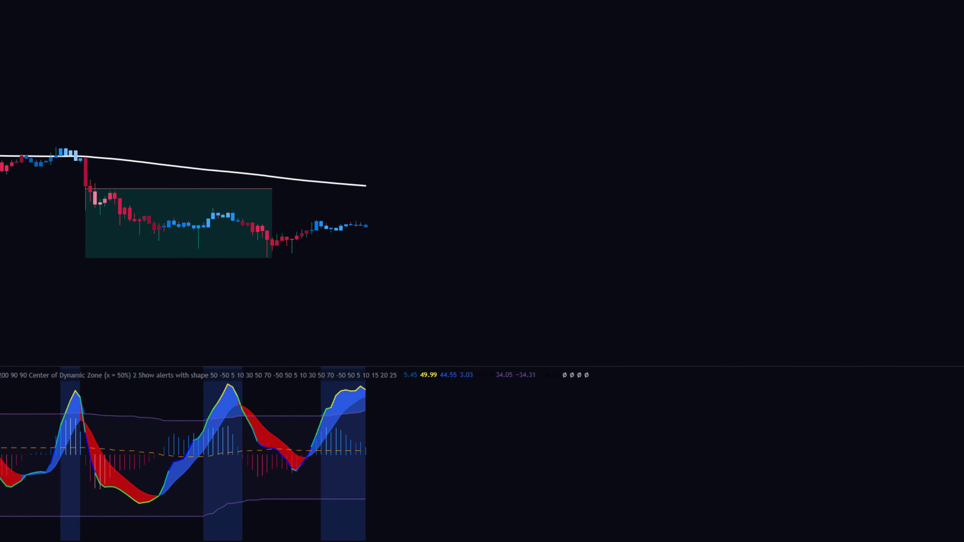
Draw a falling trend line under the price lows and a rising trend line under the matching oscillator lows
click(329, 200)
click(51, 231)
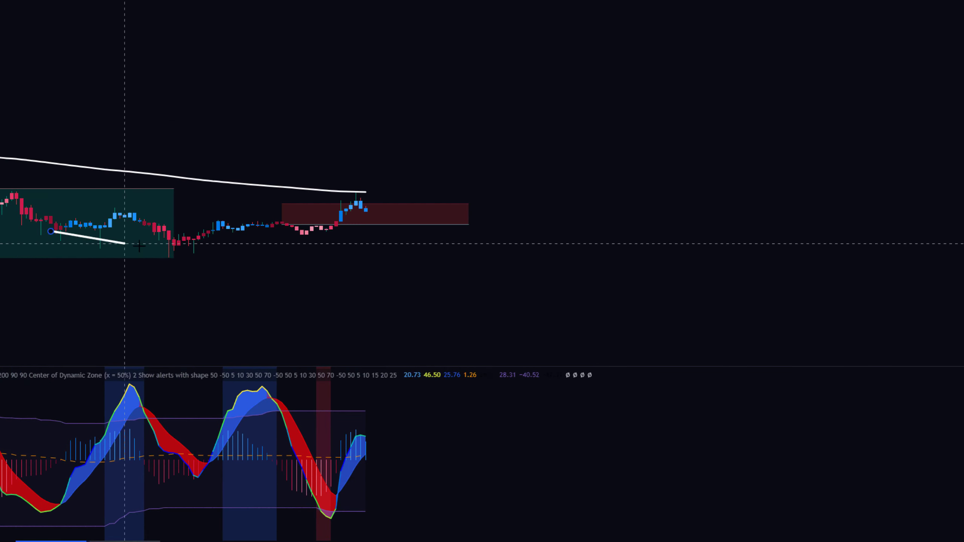
click(198, 256)
click(45, 512)
click(198, 479)
Cross out the short trade after the divergence with an X brush mark and delete the short position
drag(278, 196, 322, 232)
drag(312, 198, 277, 245)
click(203, 480)
click(326, 444)
key(Delete)
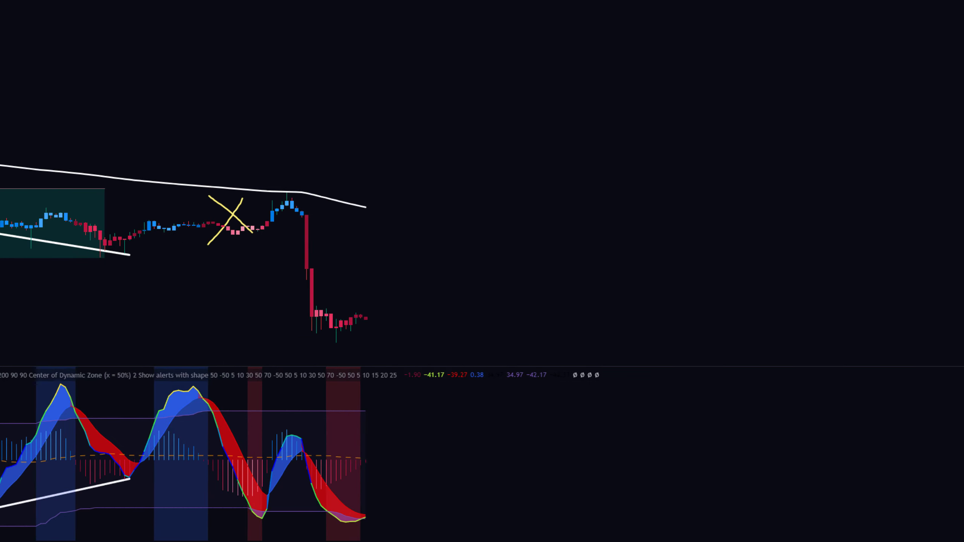
Mark the next bullish divergence with a falling price trend line along the lows and a rising oscillator trend line
drag(407, 311, 420, 186)
click(108, 201)
click(398, 281)
click(143, 530)
click(438, 482)
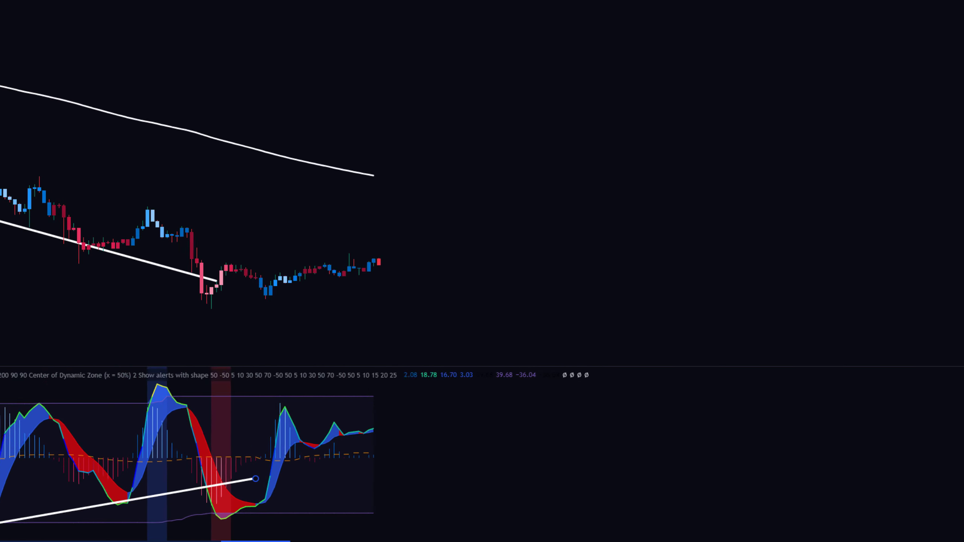
Draw a rising trend line under the following oscillator lows and a gently falling one under the corresponding price lows
drag(368, 444, 429, 443)
click(208, 530)
click(538, 458)
click(174, 166)
click(482, 185)
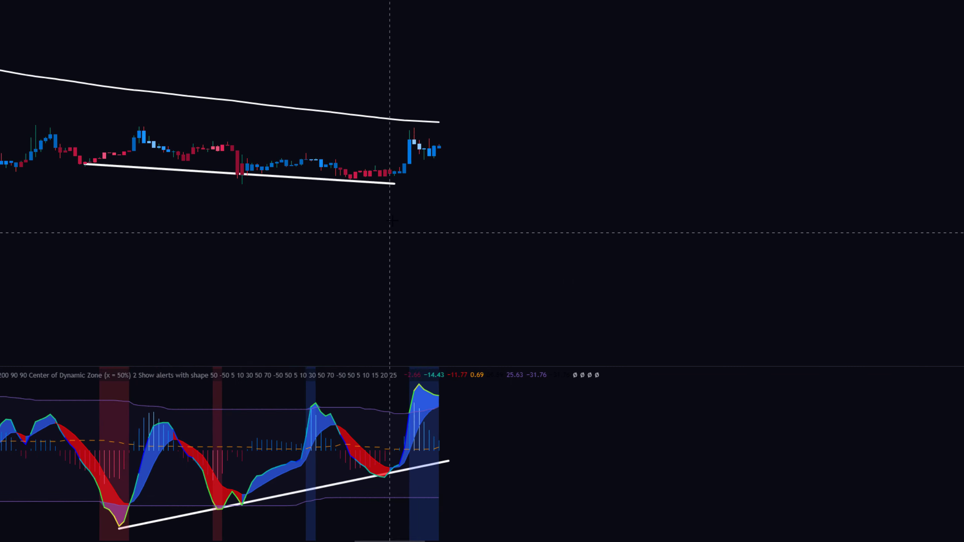
Shorten the falling price trend line and draw a rising one from its end up through the recent candles
drag(304, 184, 262, 182)
click(266, 182)
click(428, 147)
Place a short position below the 200 EMA after the rally, with the target about 83.7 (0.50%) below entry
click(394, 151)
drag(394, 139, 394, 127)
drag(394, 164, 411, 222)
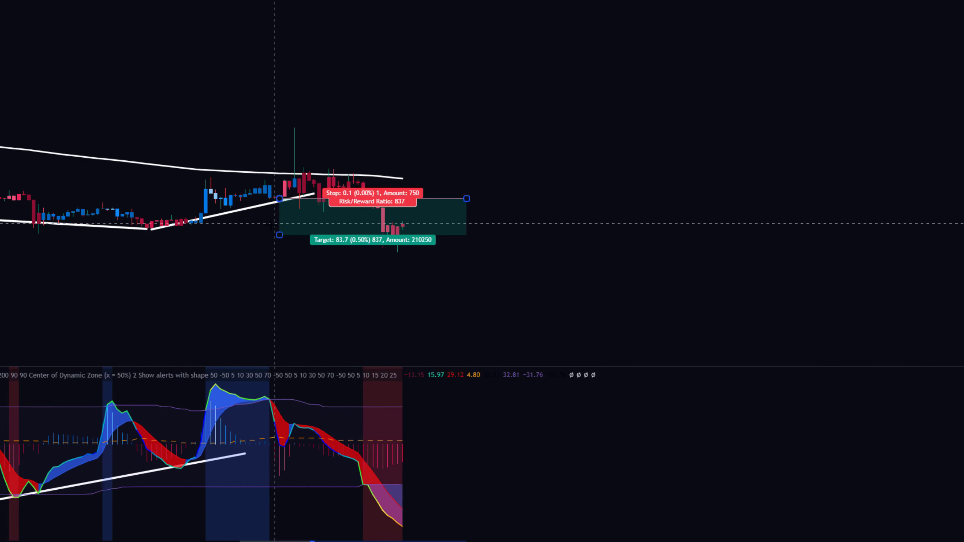
key(Delete)
drag(695, 177, 629, 178)
scroll(502, 233, down, 2)
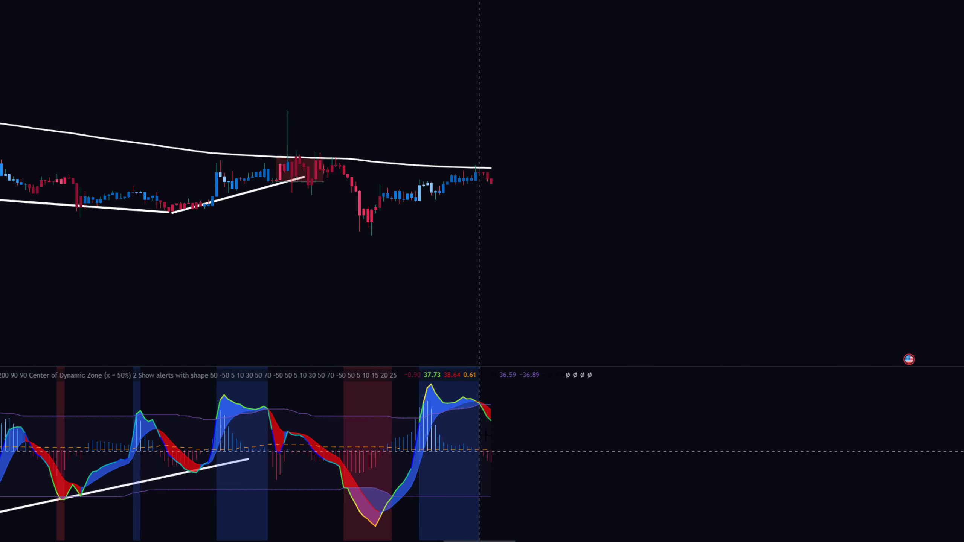
Place a second short position just under the 200 EMA, adjust its target and stop levels, and narrow its width
click(484, 173)
drag(484, 198, 485, 208)
drag(424, 150, 424, 173)
drag(612, 174, 499, 173)
click(669, 210)
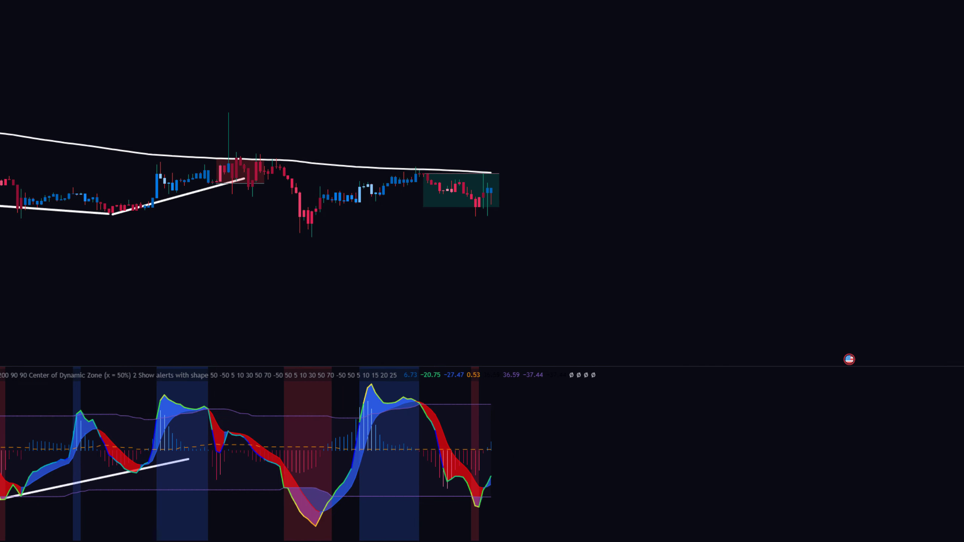
Finish the falling oscillator trend line and mark the next divergence with a nearly flat price line and a rising oscillator line
click(167, 383)
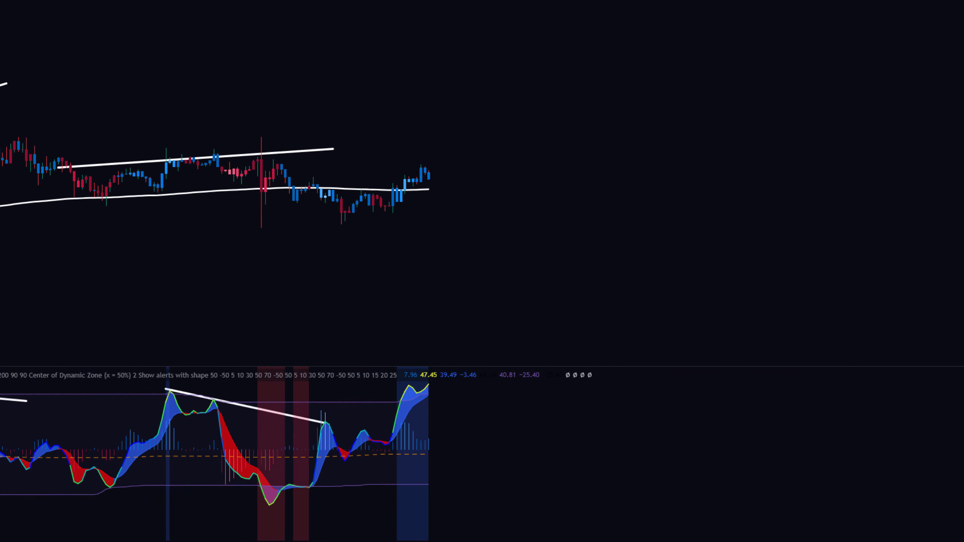
drag(327, 423, 306, 418)
click(178, 164)
click(429, 166)
click(153, 433)
click(401, 368)
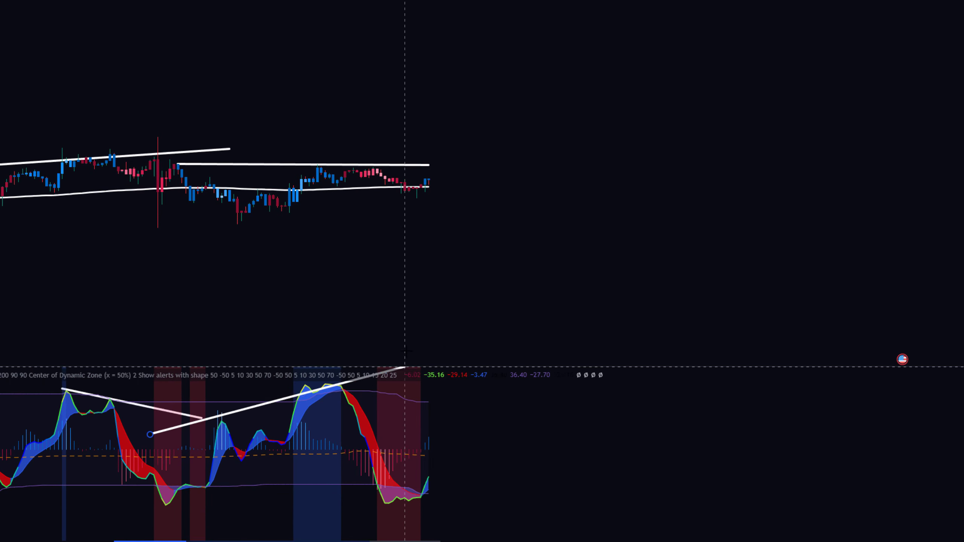
Draw a trend line on the price chart and reposition both ends so it rises steeply above the latest swing highs
click(194, 162)
click(448, 160)
drag(194, 161, 274, 255)
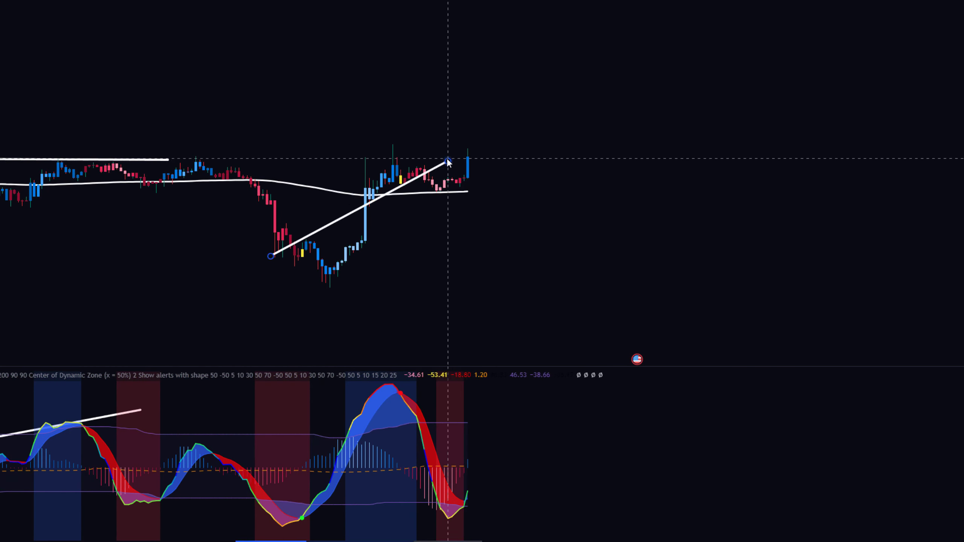
drag(448, 159, 456, 122)
Place a long position at the breakout candle above the 200 EMA, with a 124.4 stop and a 186.6 target
mouse_move(489, 281)
mouse_down()
mouse_move(523, 276)
mouse_move(496, 292)
mouse_up()
click(478, 172)
drag(478, 140, 478, 91)
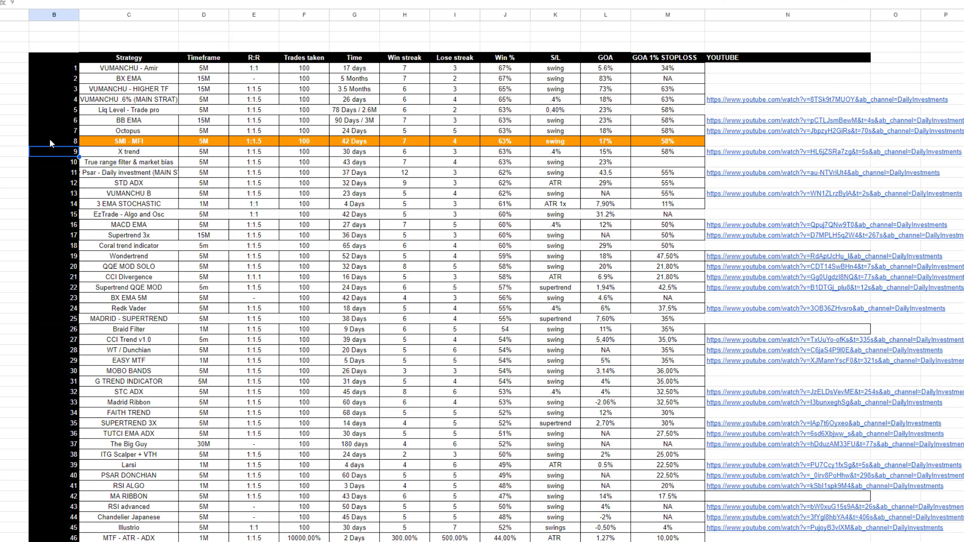
Switch to the Google Sheets strategy ranking and check the SMI - MFI row's test duration and number of trades
click(52, 121)
scroll(54, 132, down, 5)
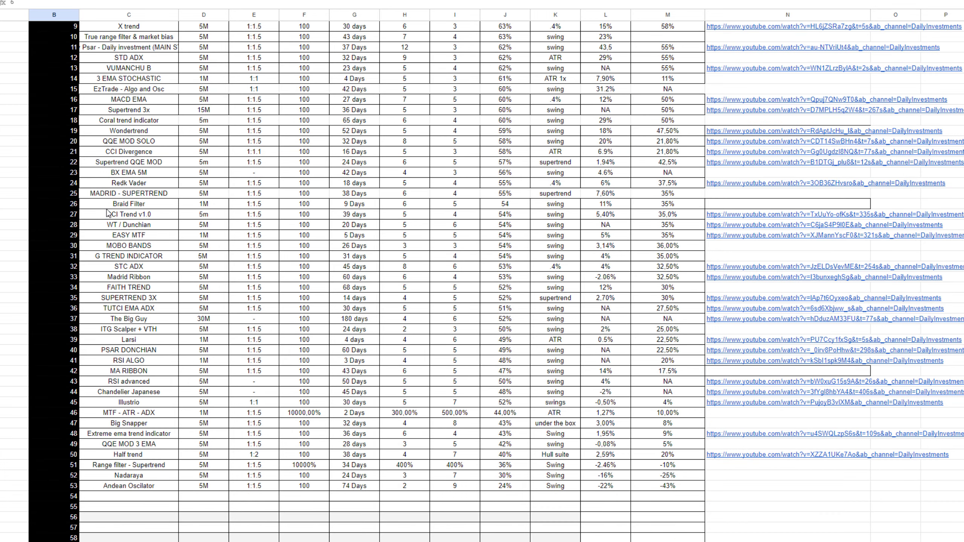
scroll(114, 135, up, 4)
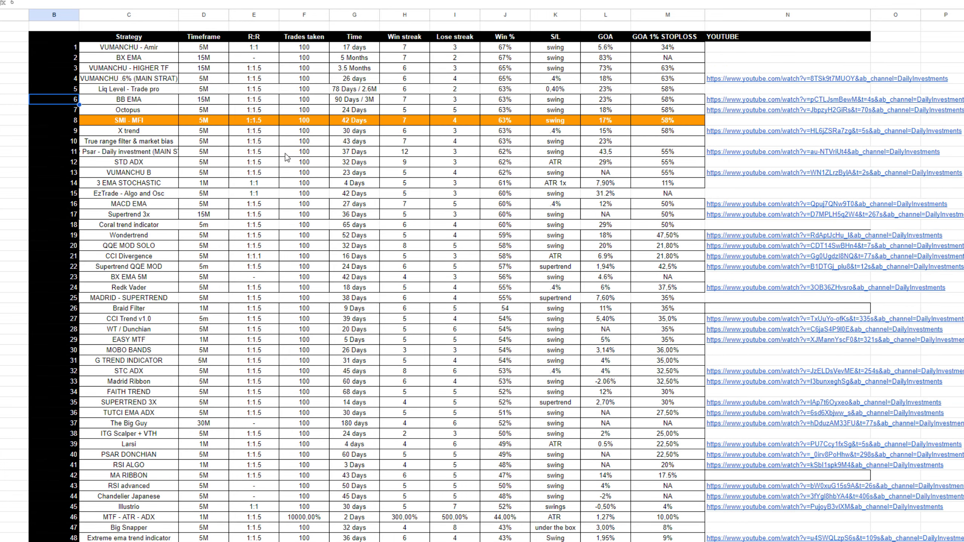
click(142, 121)
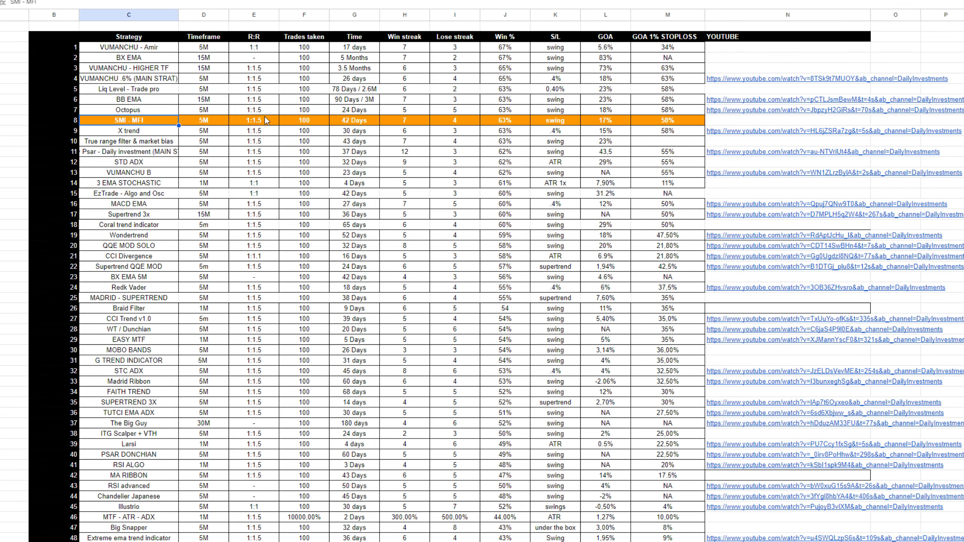
click(357, 121)
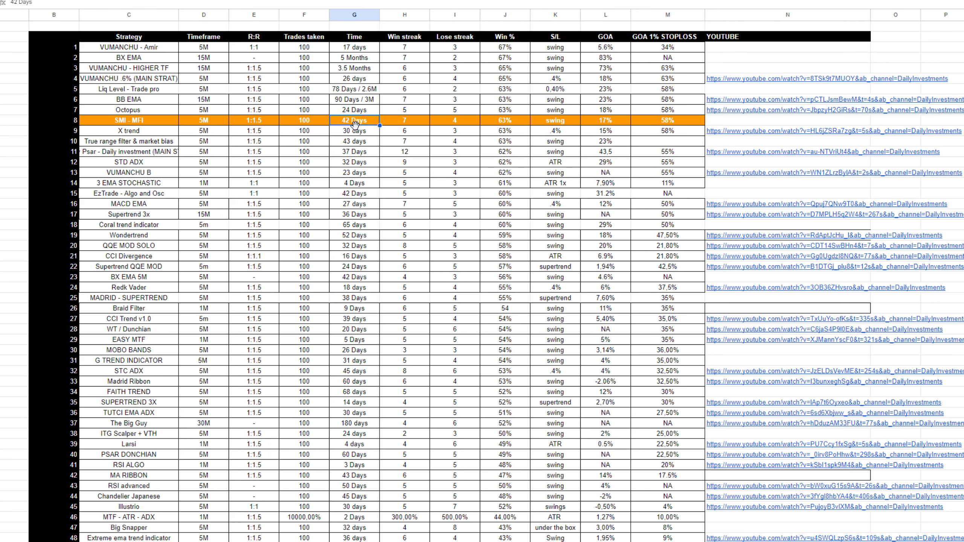
click(315, 123)
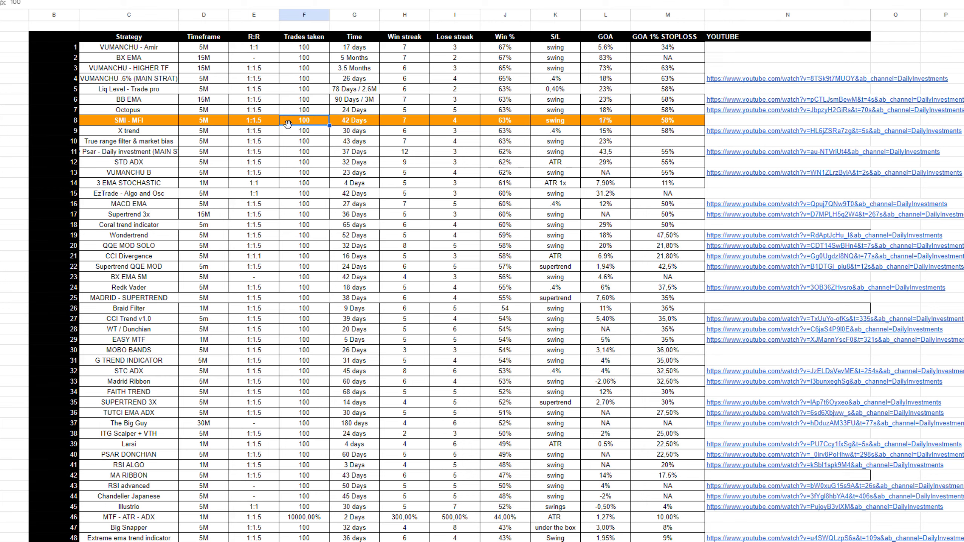
click(175, 123)
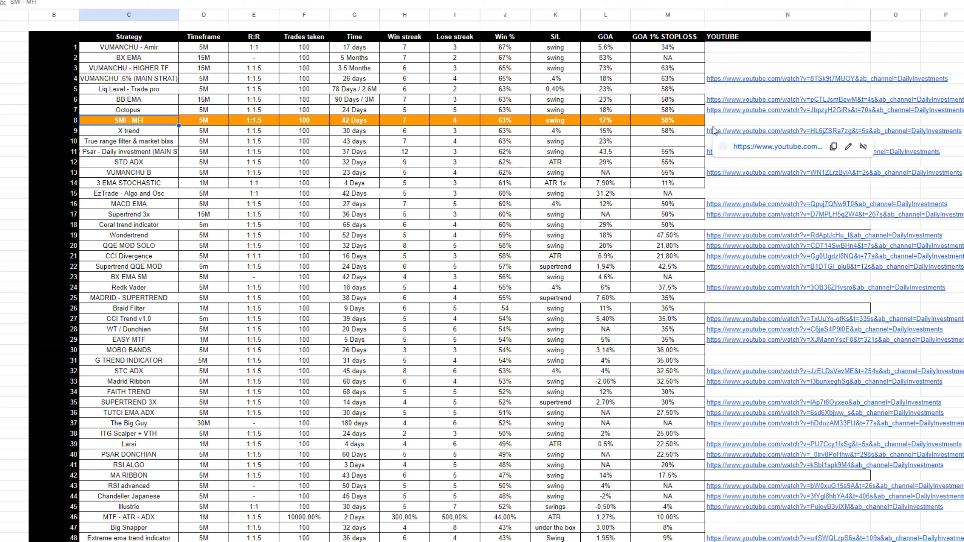
Review the SMI - MFI row's win percentage, GOA, test duration, trades taken, risk-reward ratio and timeframe
mouse_move(713, 130)
click(614, 133)
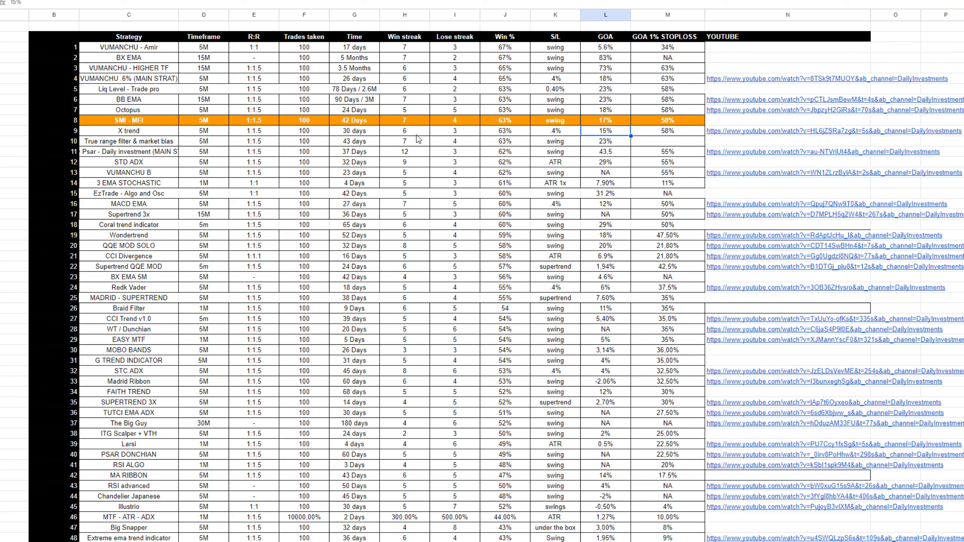
click(501, 121)
click(616, 121)
click(367, 121)
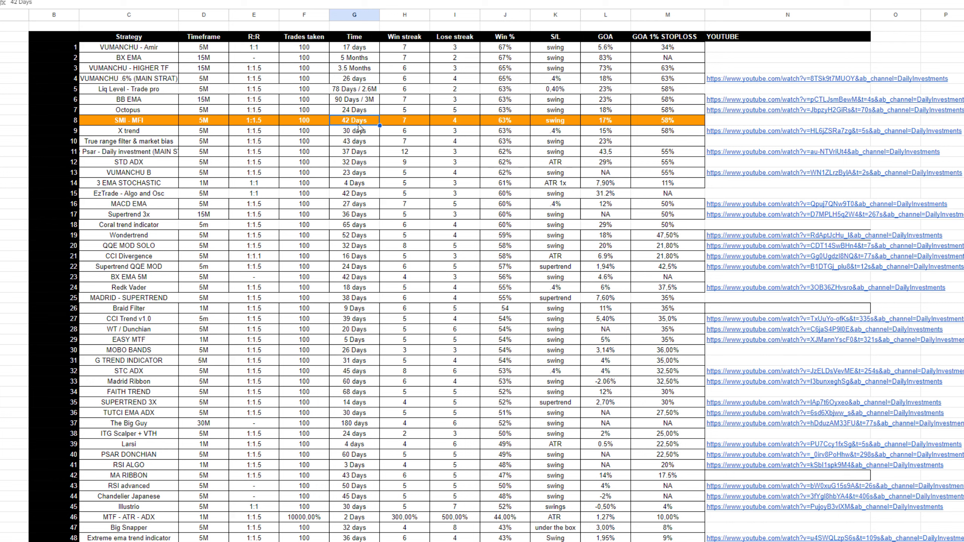
click(304, 124)
click(273, 122)
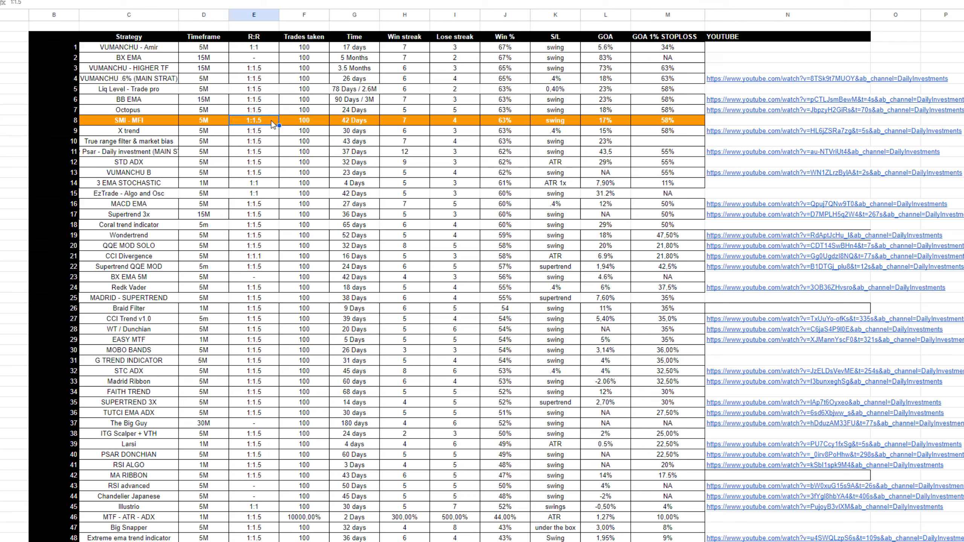
click(203, 122)
click(134, 124)
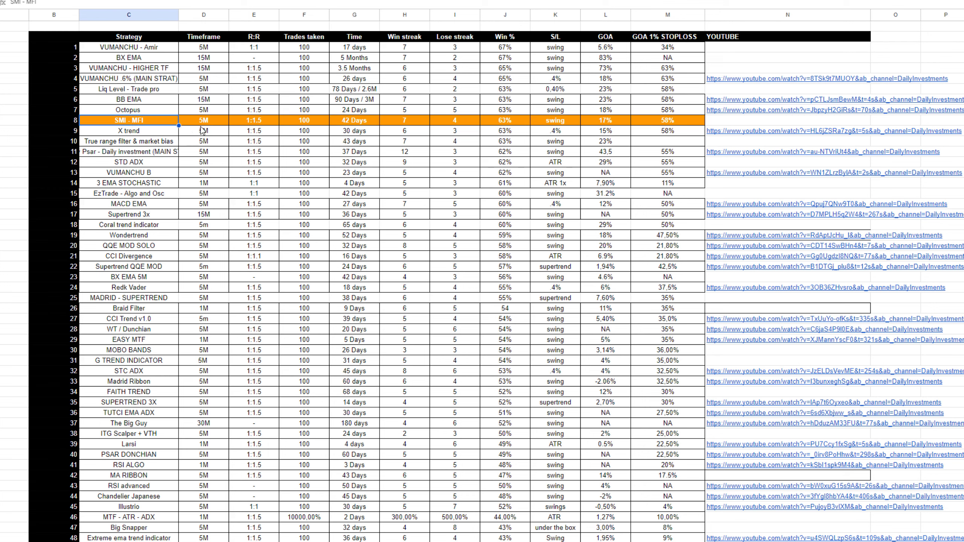